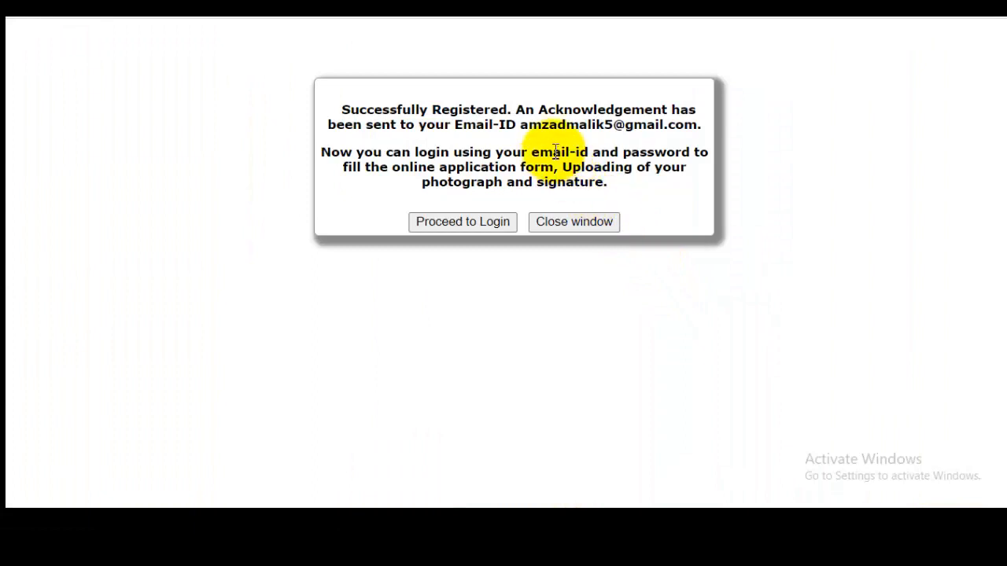
Step: Proceed from the registration acknowledgement to login and sign in for the Jr. Office Assistant post with the registered e-mail and account password
left_click_drag(518, 126, 678, 111)
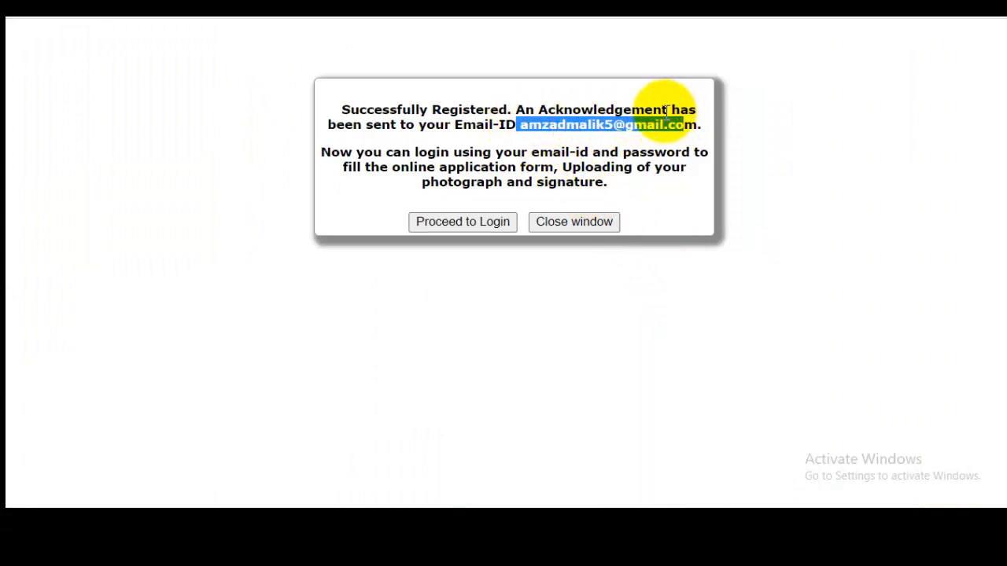
left_click(476, 227)
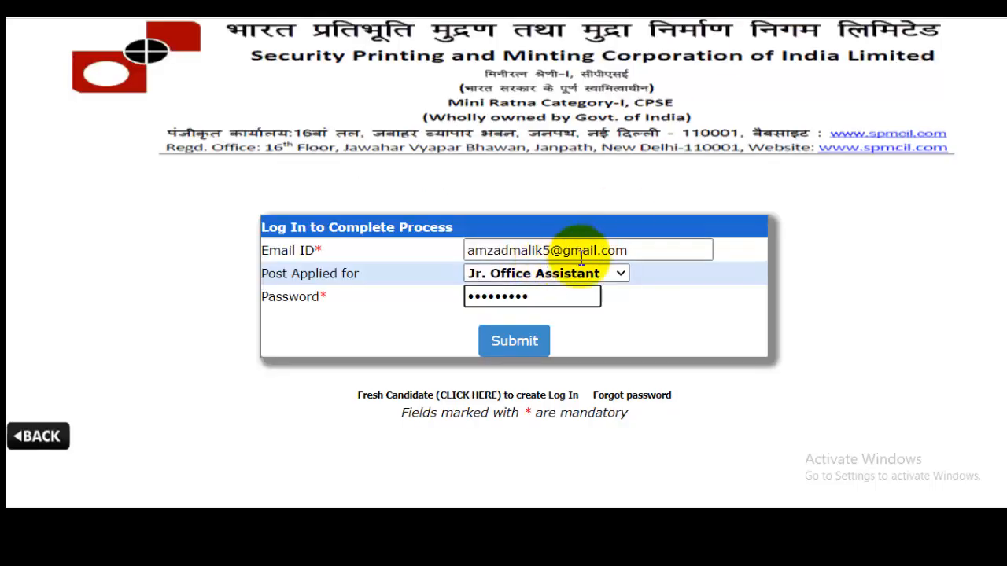
left_click(614, 273)
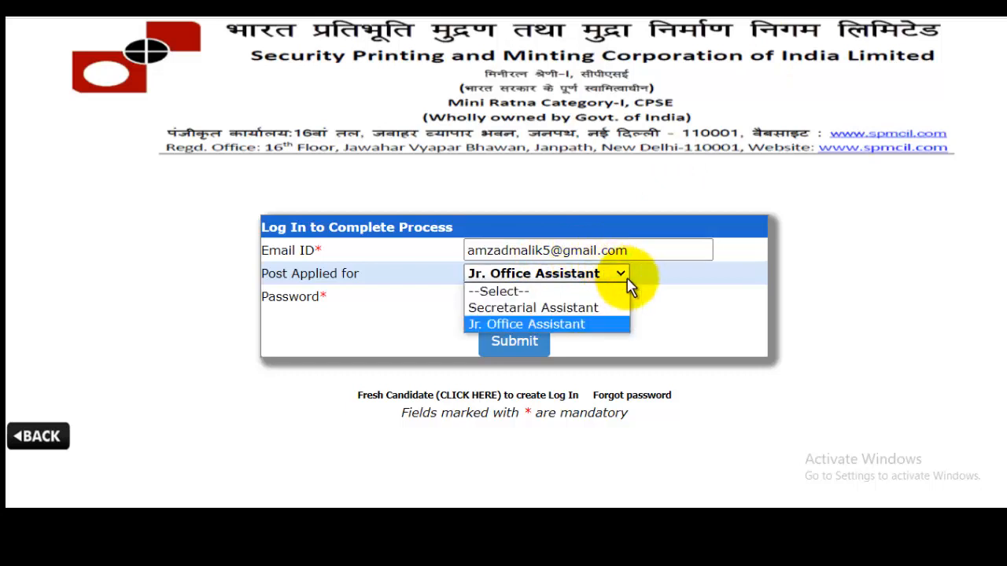
left_click(872, 311)
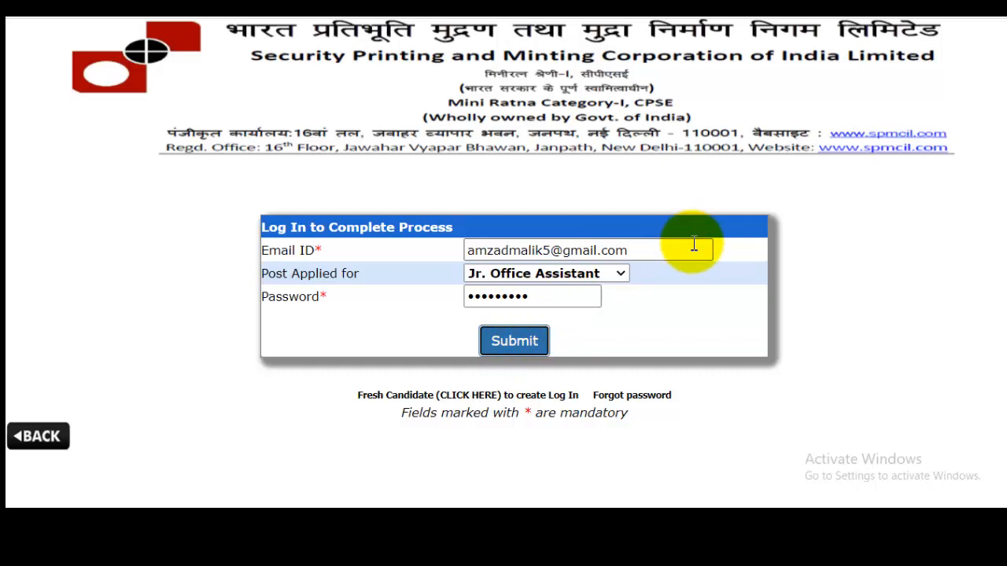
Step: Start Action-1: Fill Application and open the personal details section of the form
scroll(694, 243, "down", 1)
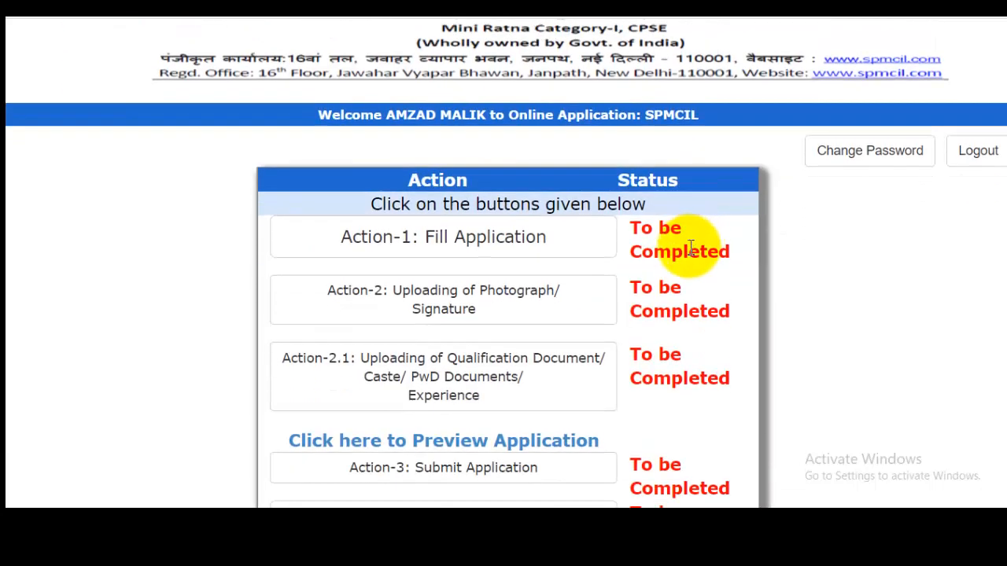
left_click(435, 249)
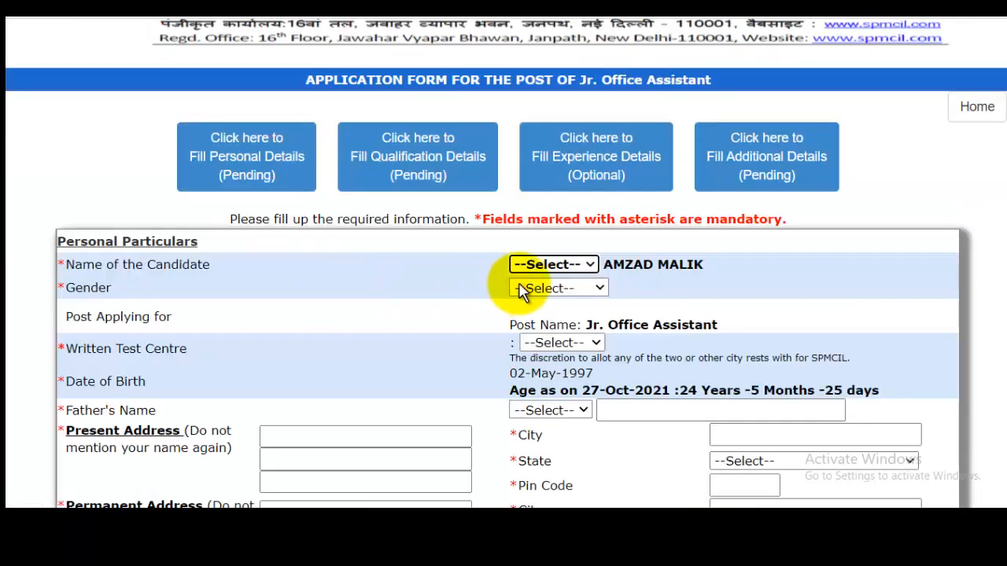
scroll(522, 288, "down", 1)
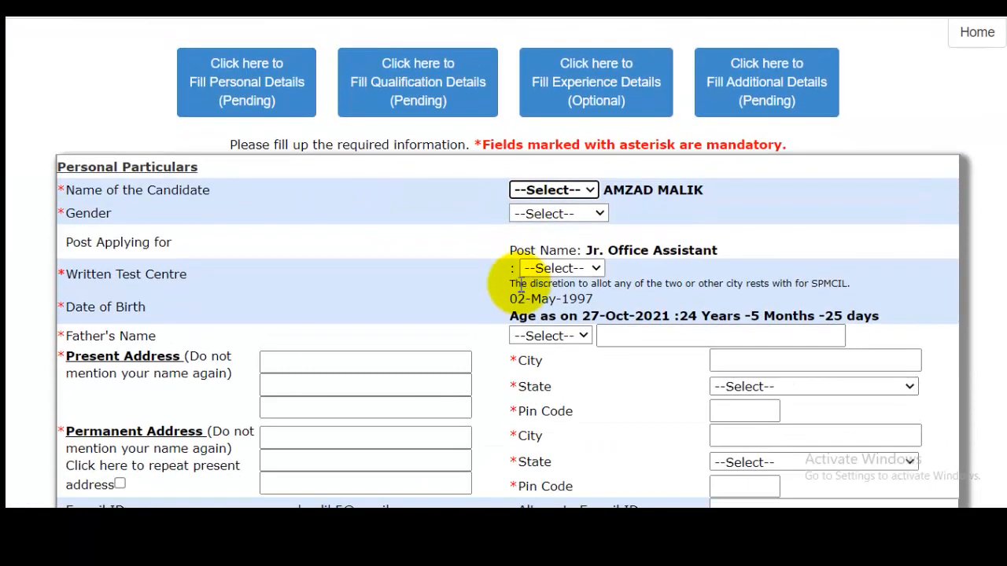
Step: Set the candidate's title to Mr., the gender to Male and the written test centre to Delhi/NCR
left_click(572, 215)
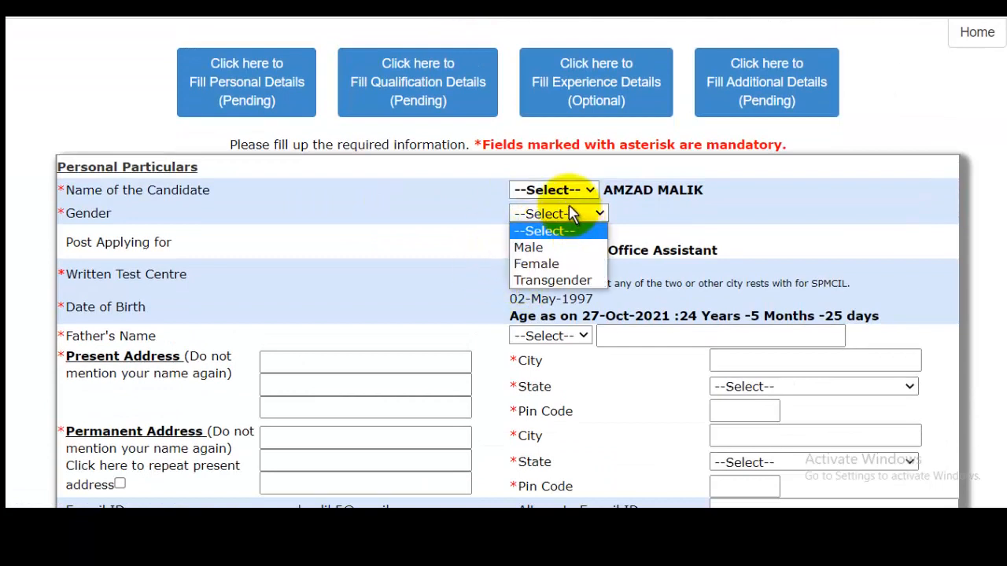
left_click(568, 208)
left_click(560, 195)
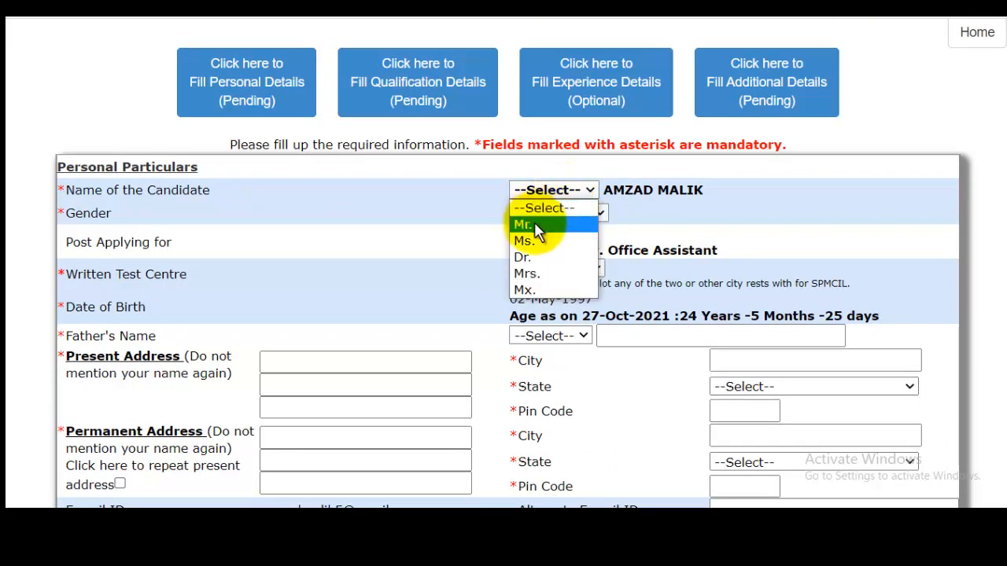
left_click(535, 223)
left_click(557, 217)
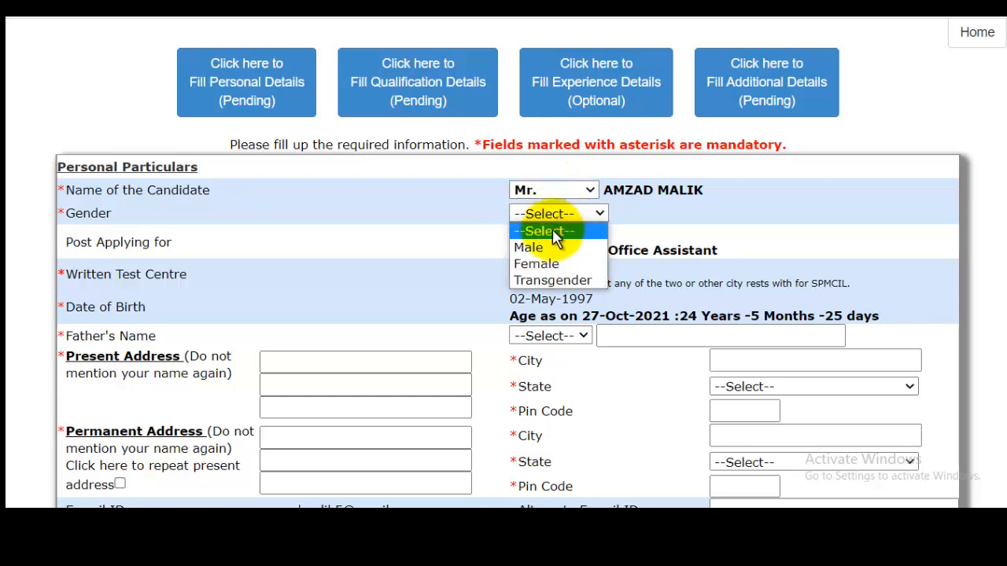
left_click(589, 247)
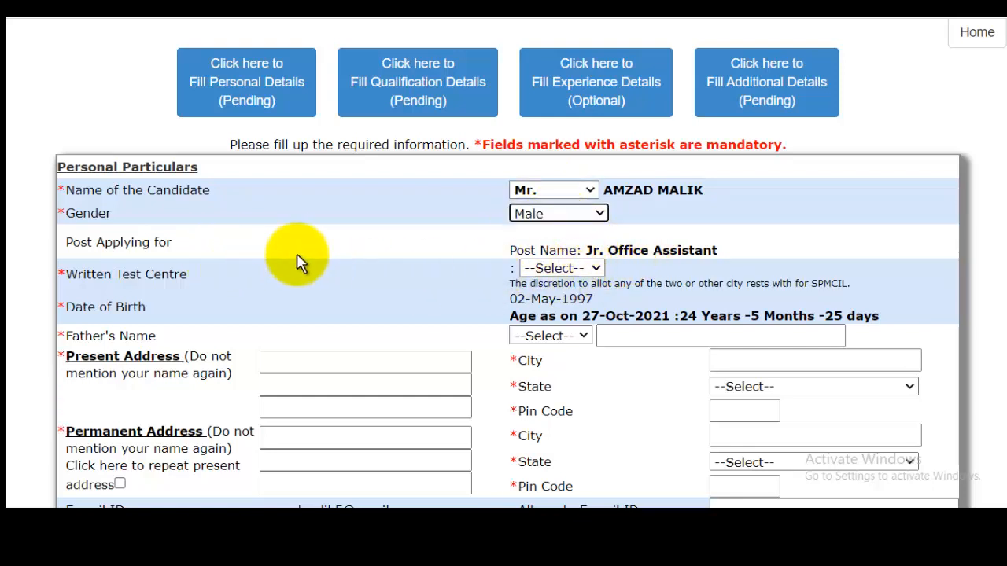
left_click(575, 271)
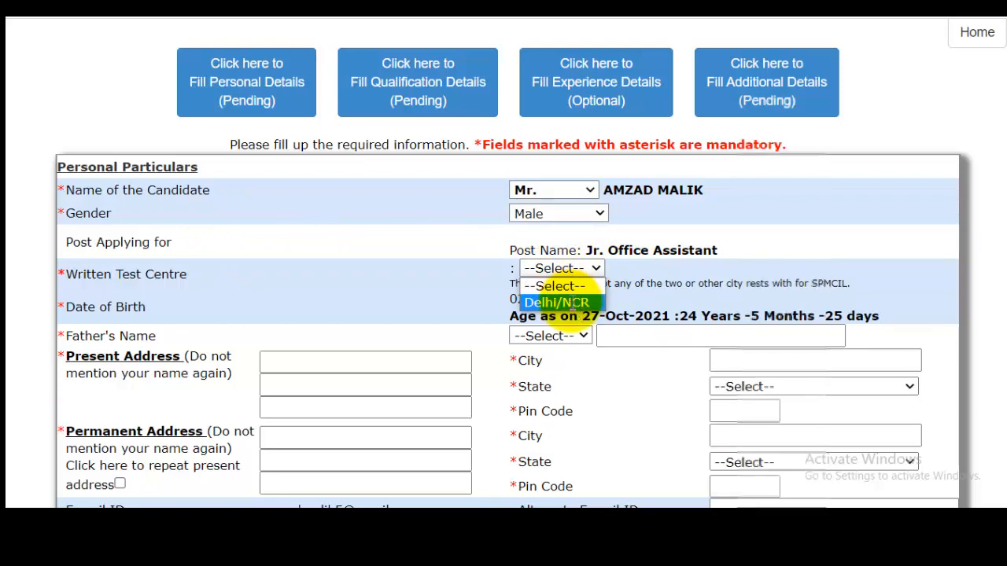
left_click(570, 302)
Step: Set the father's title to Mr. and enter the father's full name
scroll(574, 299, "down", 3)
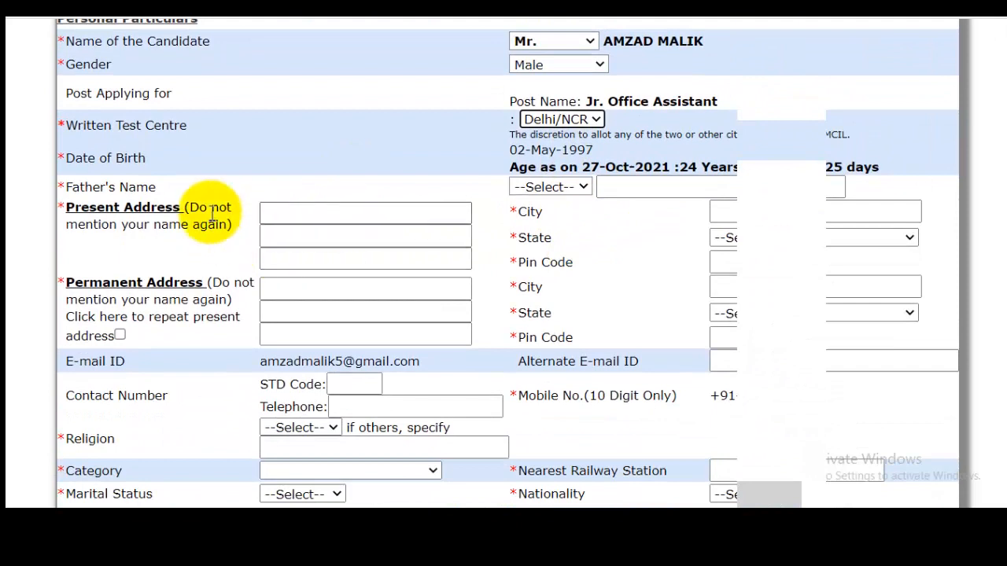
left_click(574, 189)
left_click(549, 221)
left_click(646, 187)
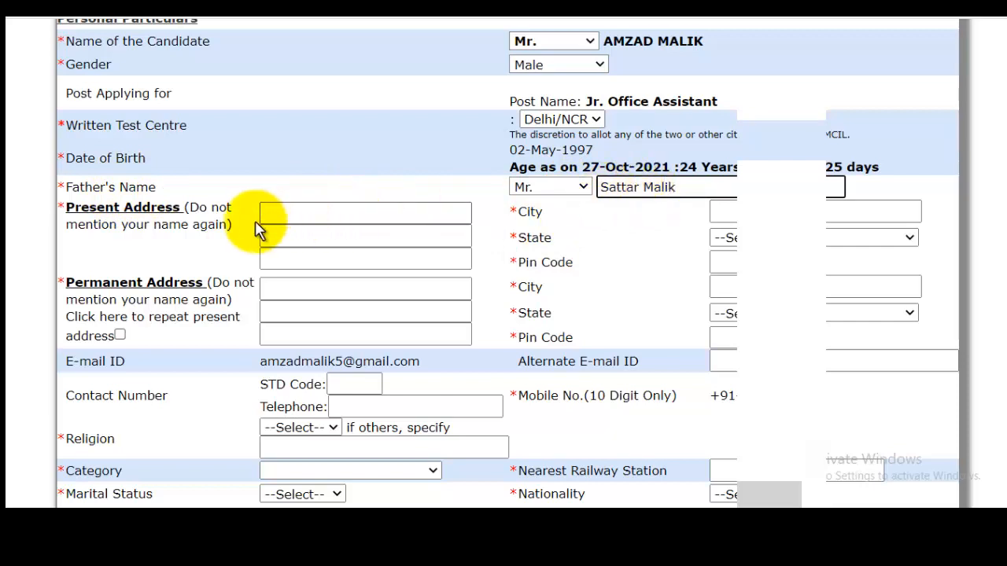
Step: Fill in the present address with its city, state and pin code, and repeat it as the permanent address
left_click_drag(135, 216, 269, 210)
left_click(342, 213)
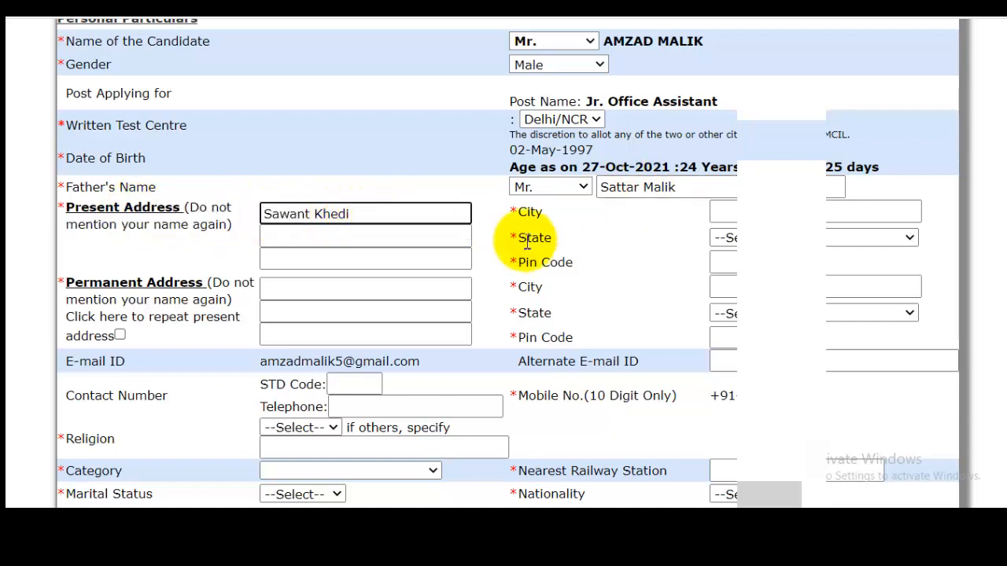
left_click(779, 212)
type("Sah")
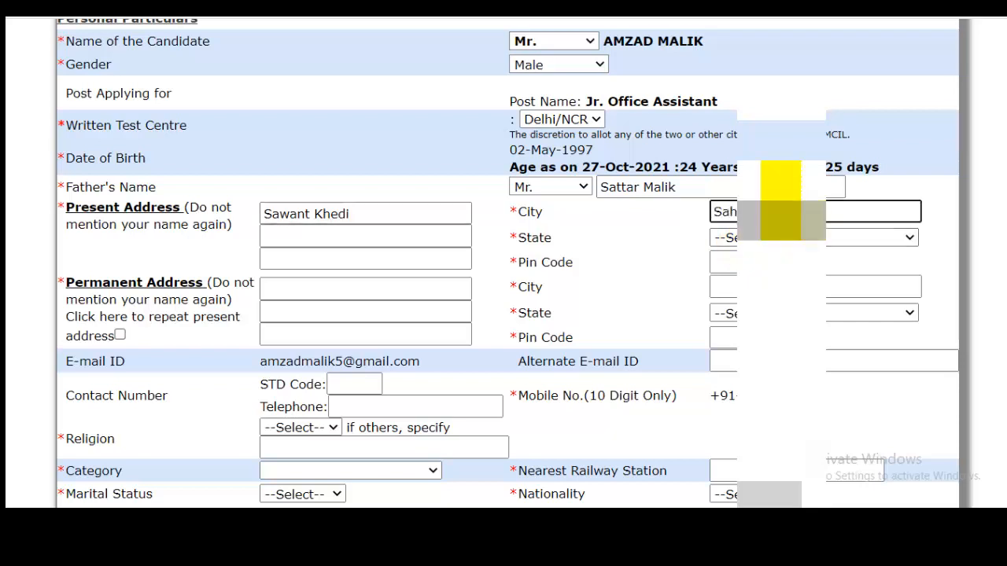
left_click(786, 237)
scroll(905, 118, "down", 3)
scroll(834, 189, "down", 4)
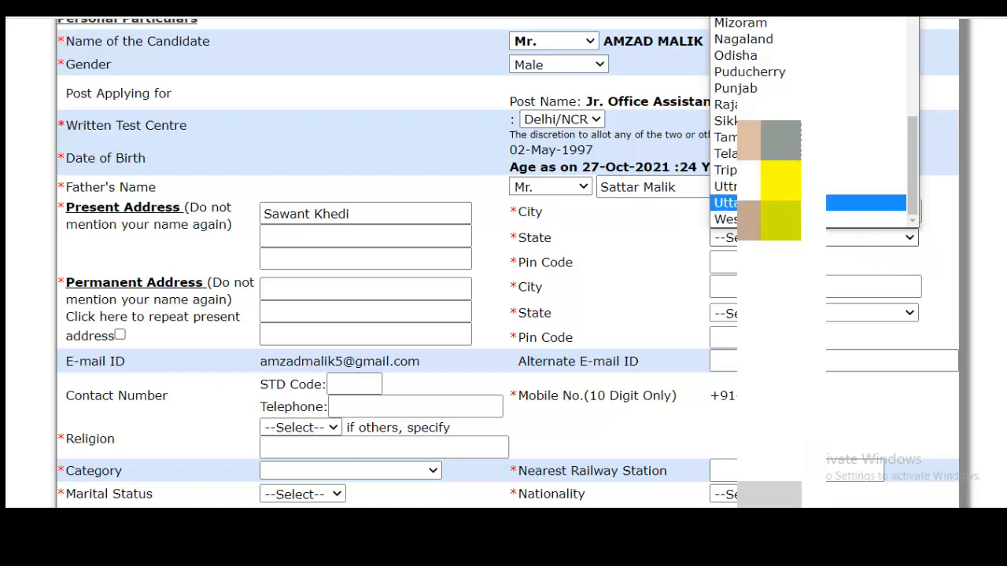
left_click(818, 200)
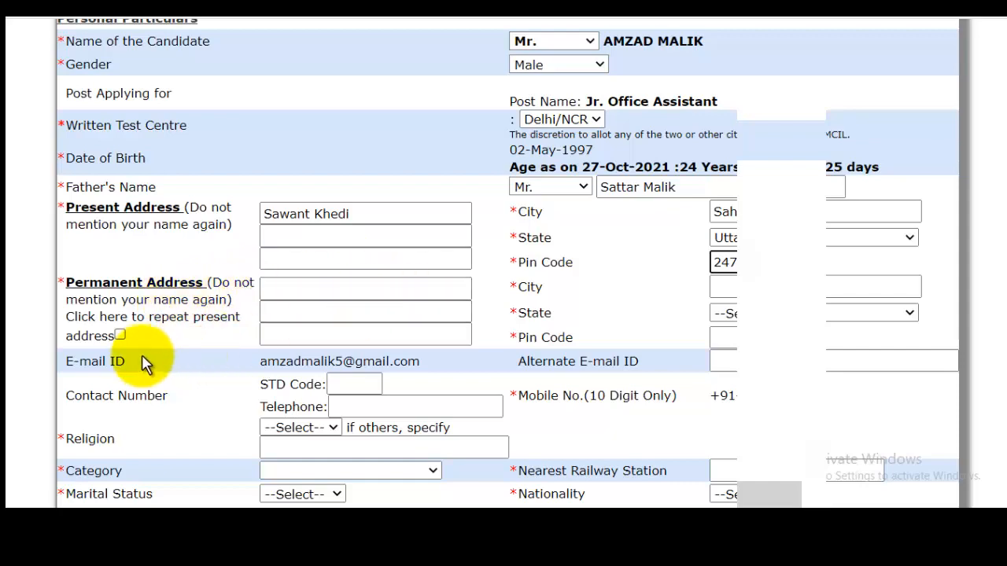
left_click(121, 335)
Step: Set the religion to Muslim and the category to OBC-NON CREAMY LAYER
scroll(669, 263, "down", 1)
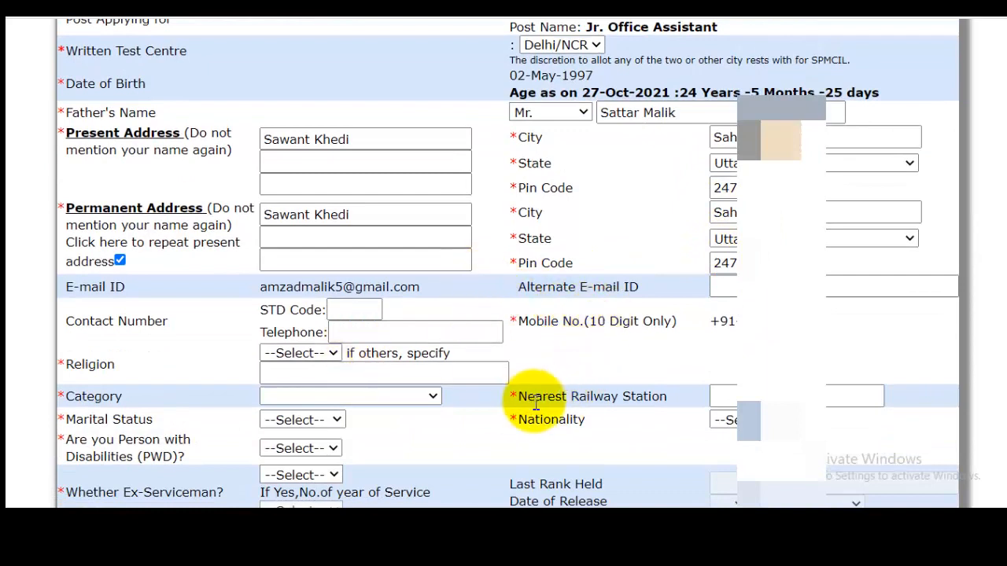
left_click(304, 355)
left_click(301, 218)
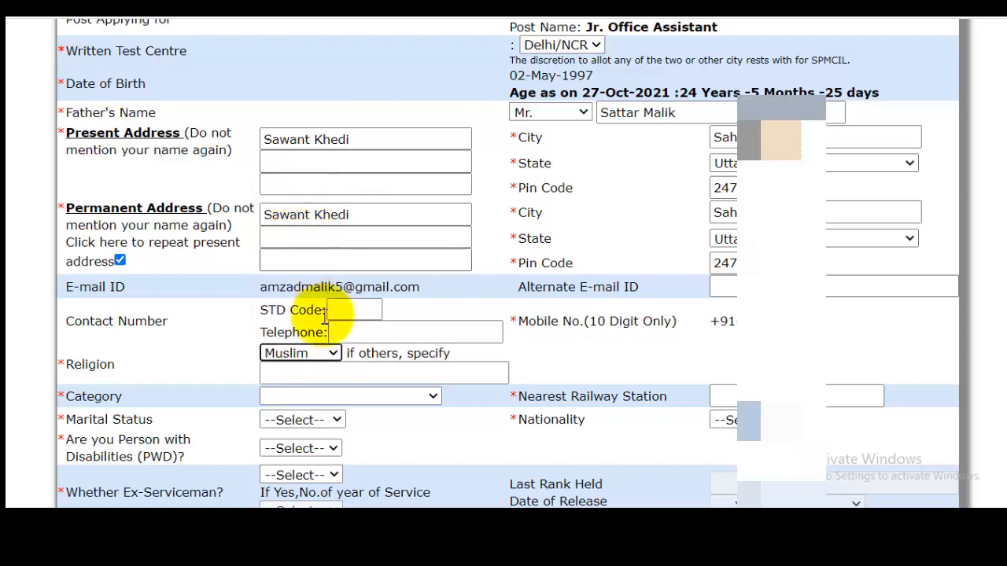
left_click(364, 397)
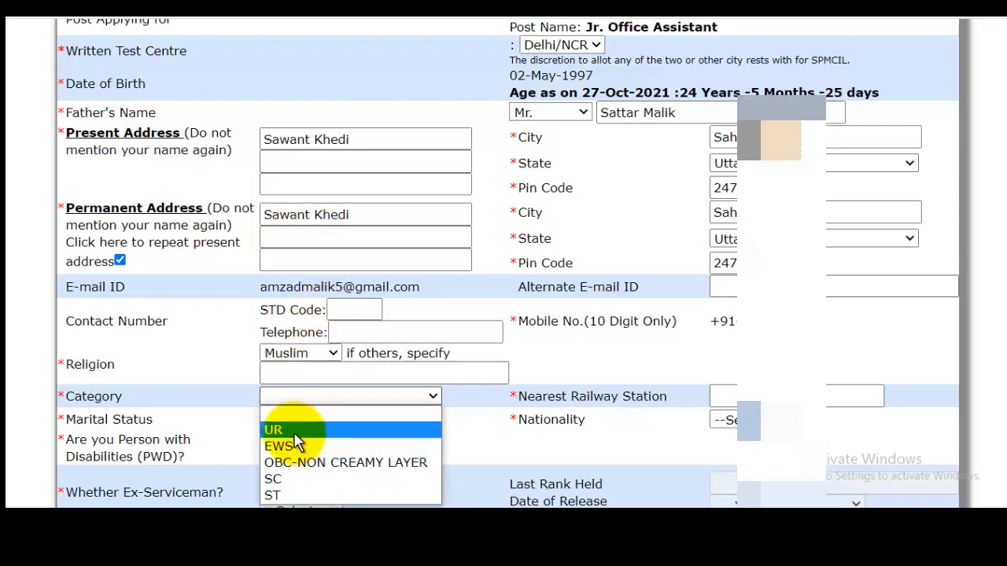
left_click(299, 463)
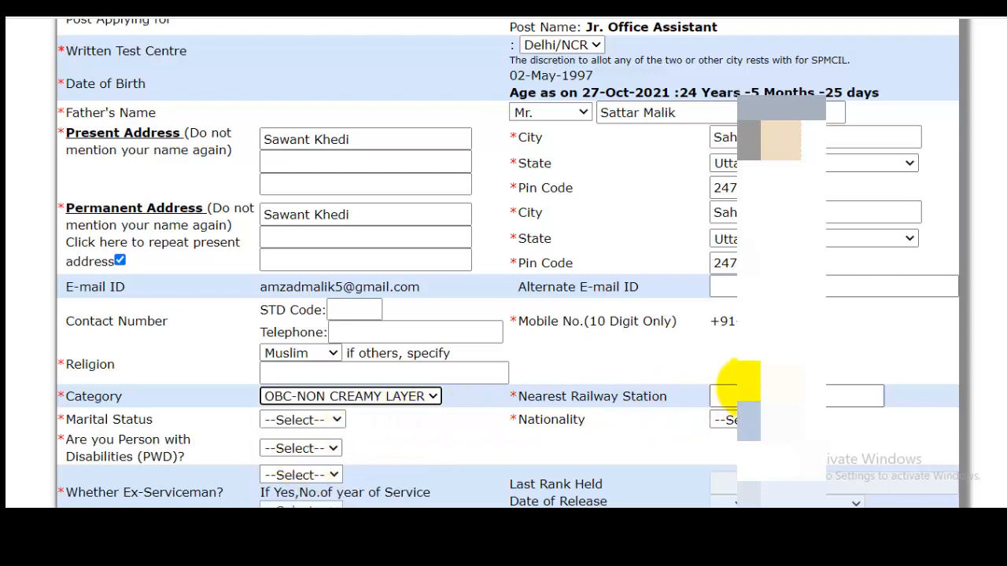
Step: Enter Tapri as the nearest railway station, and set the marital status to UnMarried and the nationality to INDIAN
left_click(732, 396)
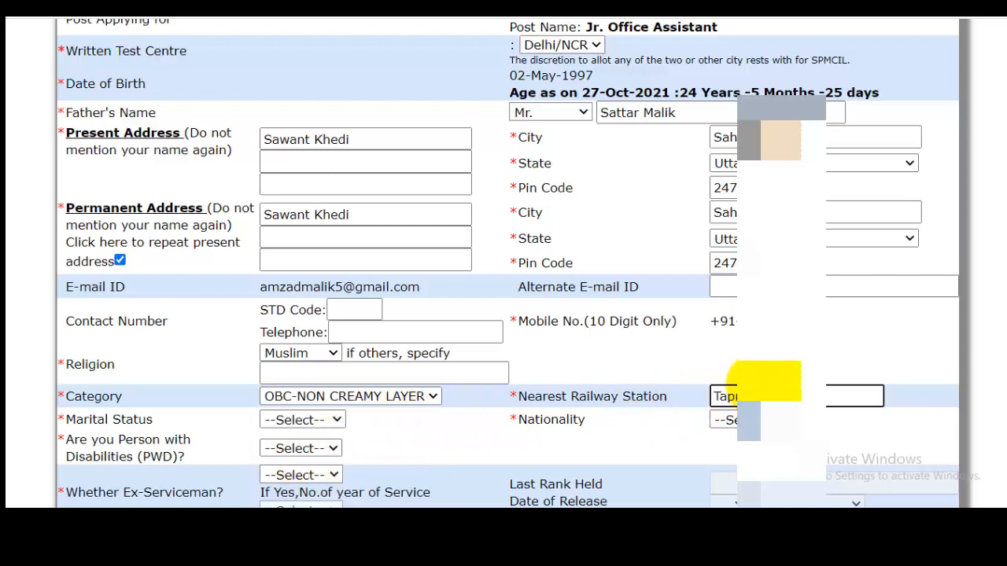
left_click(307, 422)
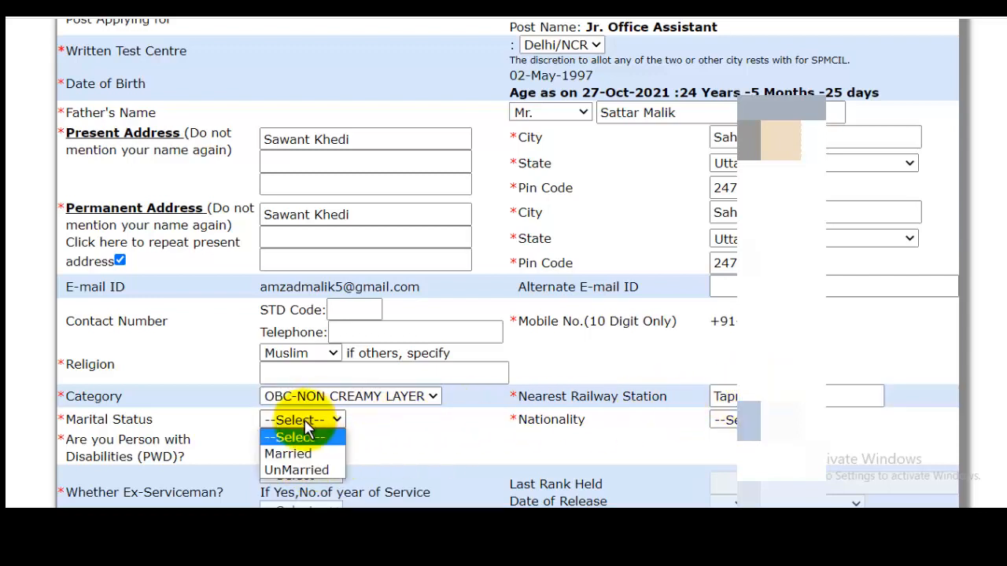
left_click(303, 470)
left_click(739, 419)
left_click(724, 451)
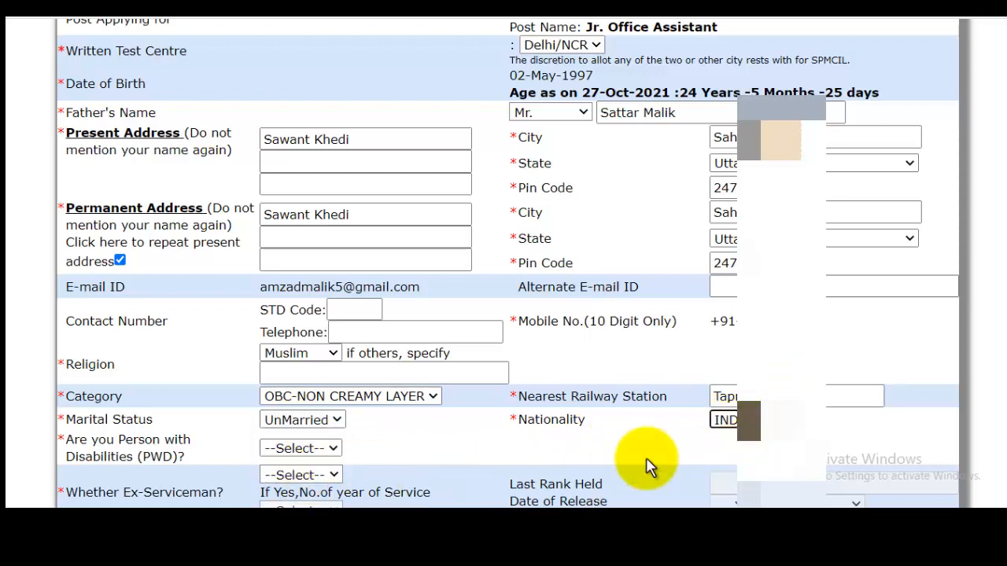
Step: Answer NO to the questions on disability (PWD), ex-serviceman status and permanent employment with SPMCIL
left_click(299, 448)
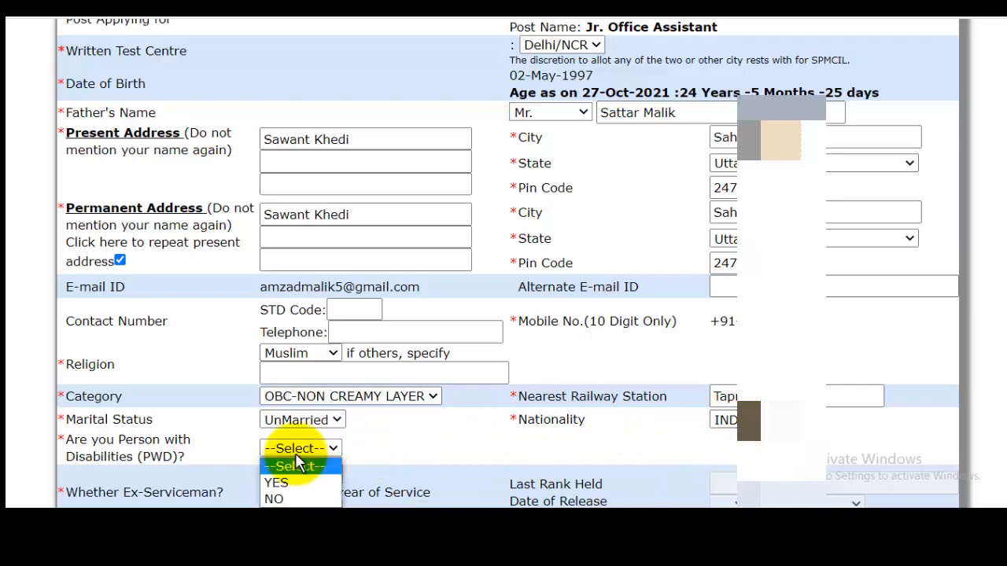
left_click(281, 501)
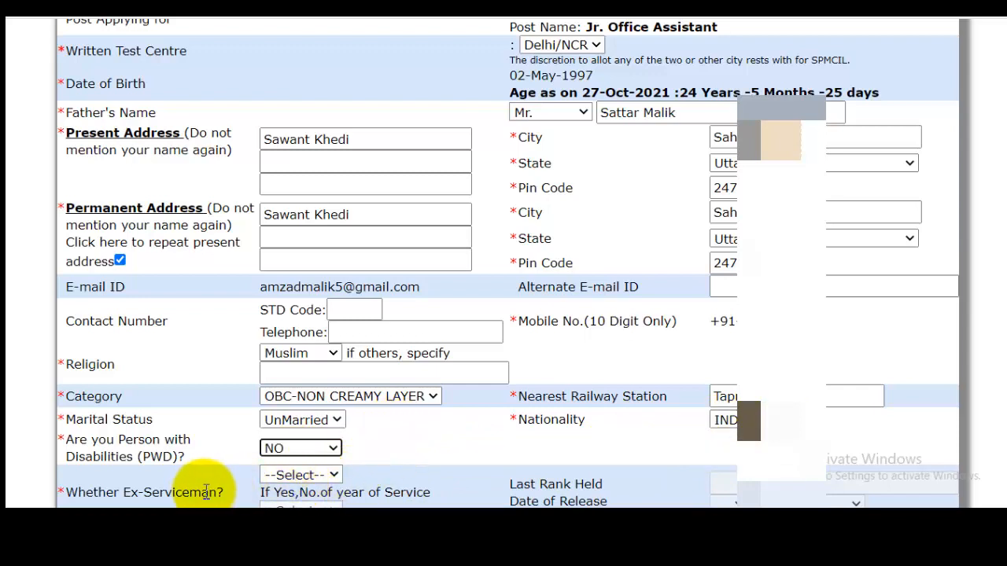
left_click(295, 479)
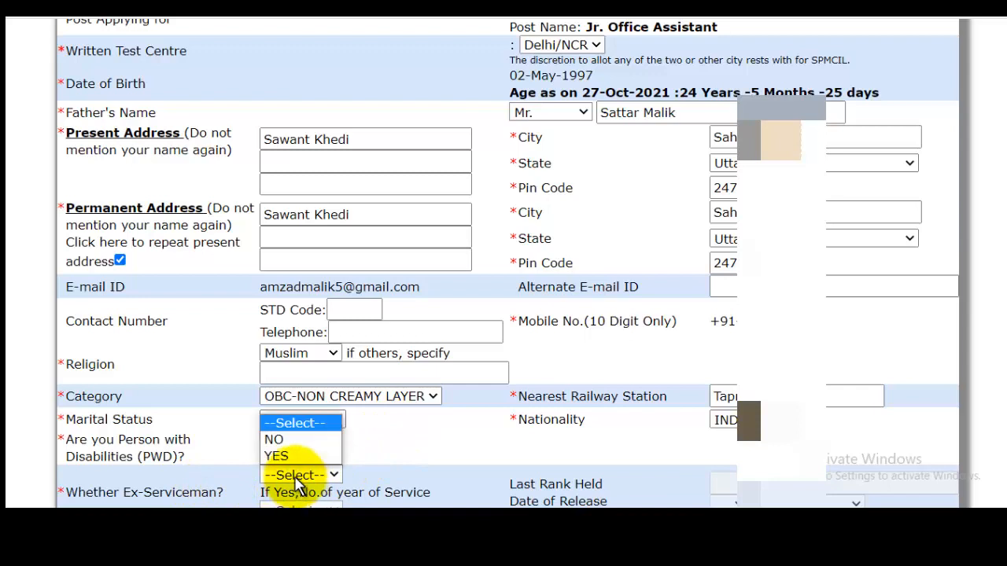
left_click(284, 445)
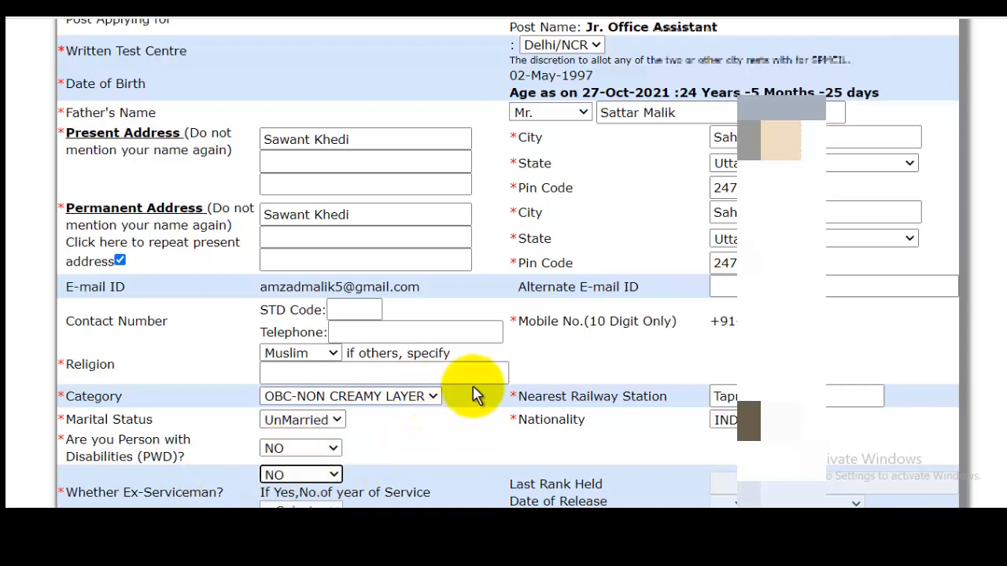
scroll(471, 393, "down", 3)
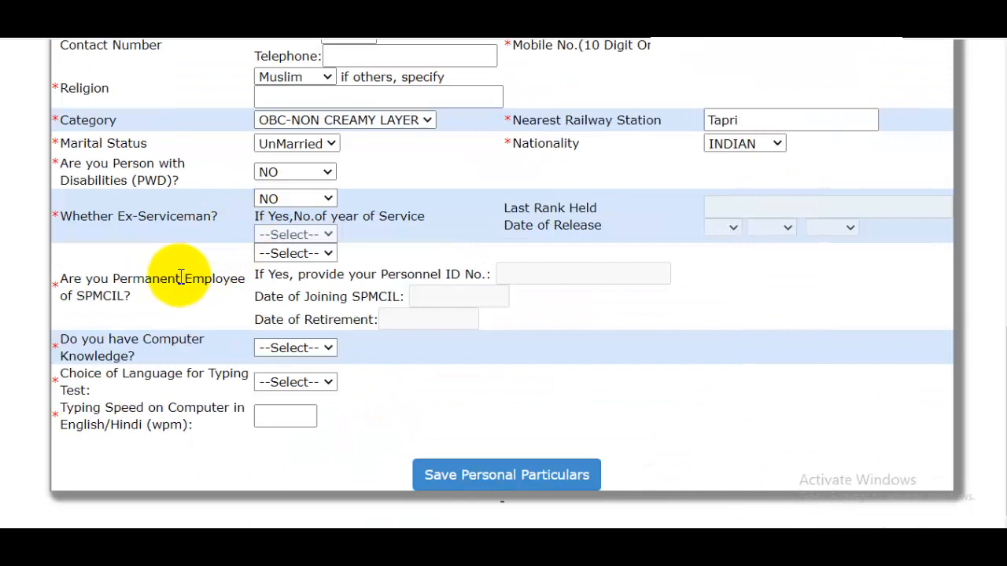
left_click(323, 252)
left_click(275, 285)
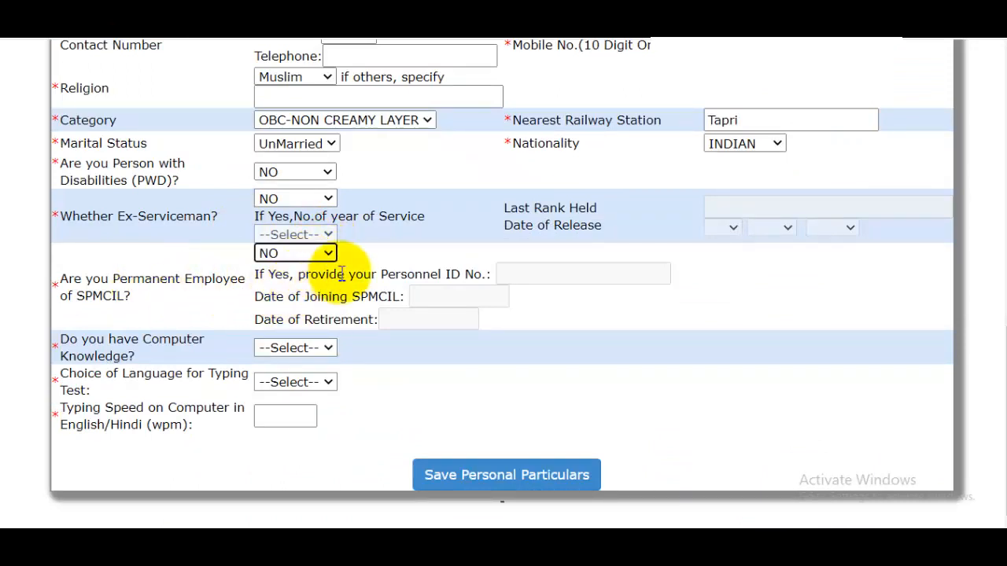
Step: Set computer knowledge to YES, the typing test language to ENGLISH and the typing speed to 40 wpm
left_click(295, 351)
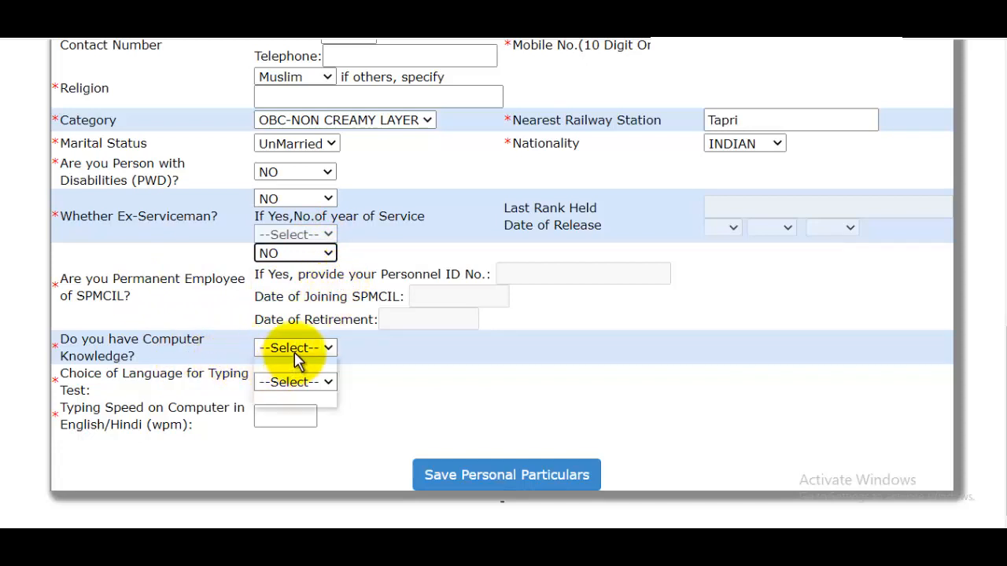
left_click(285, 381)
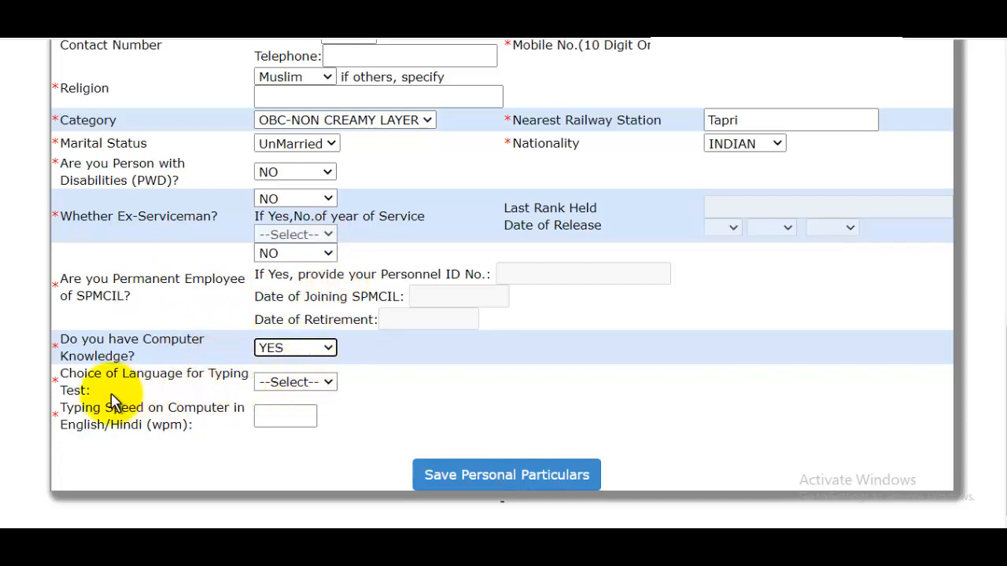
left_click(292, 384)
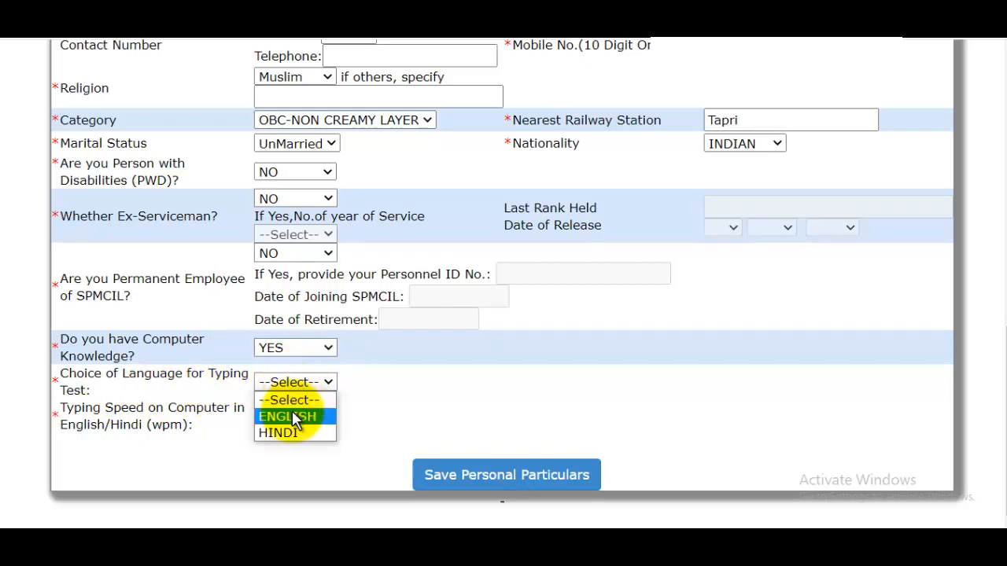
left_click(290, 417)
left_click(291, 415)
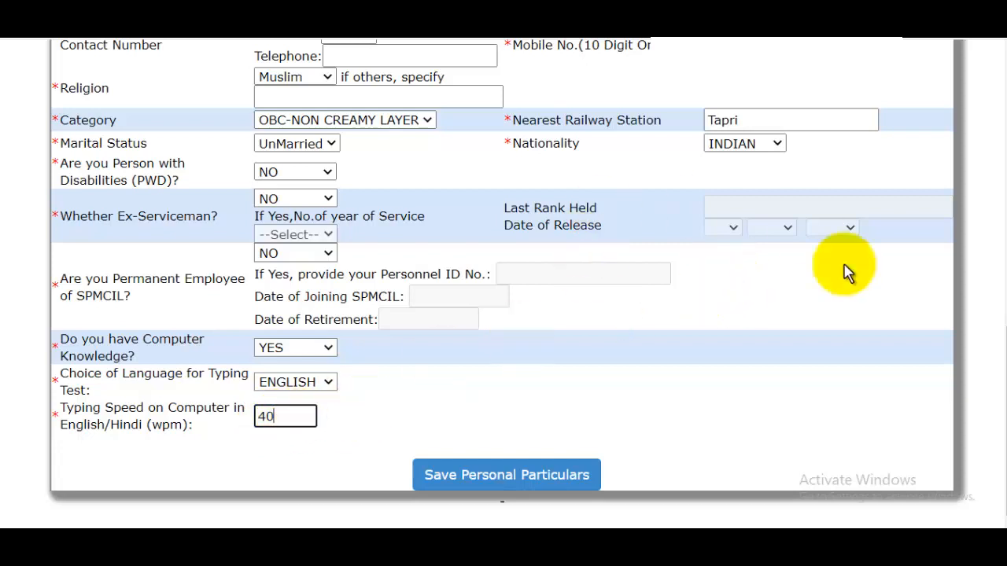
Step: Save the personal particulars and open the qualification details section of the application
left_click(540, 489)
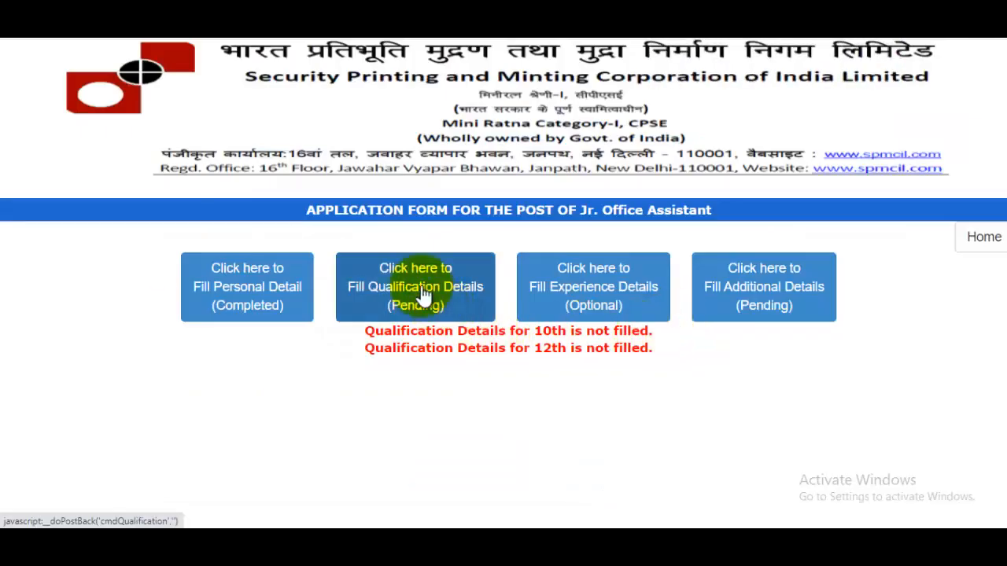
left_click(464, 271)
scroll(563, 346, "down", 1)
scroll(549, 354, "up", 1)
Step: Start a new qualification entry for the 10TH/MATRICULATION level
left_click(548, 353)
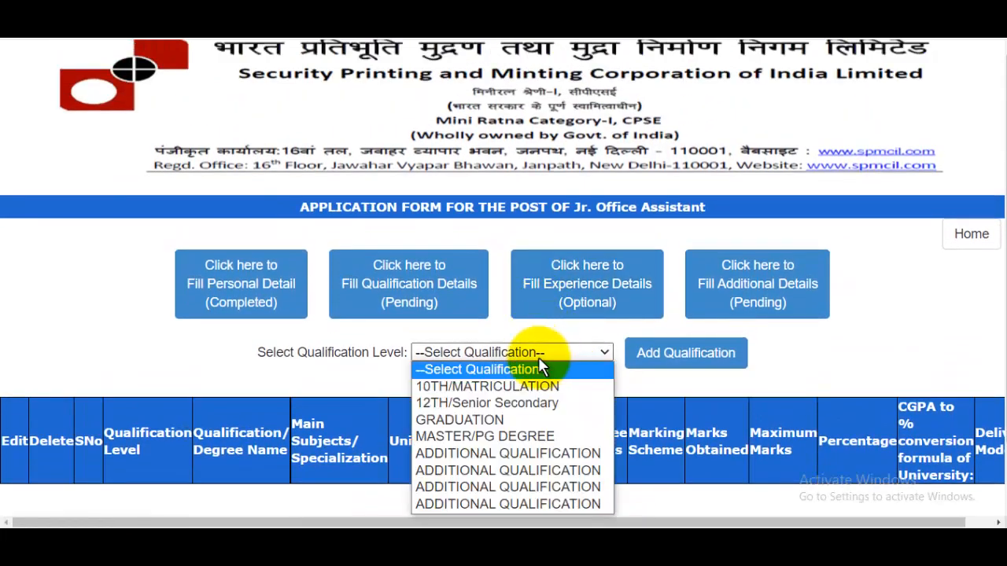
left_click(478, 388)
scroll(531, 334, "down", 1)
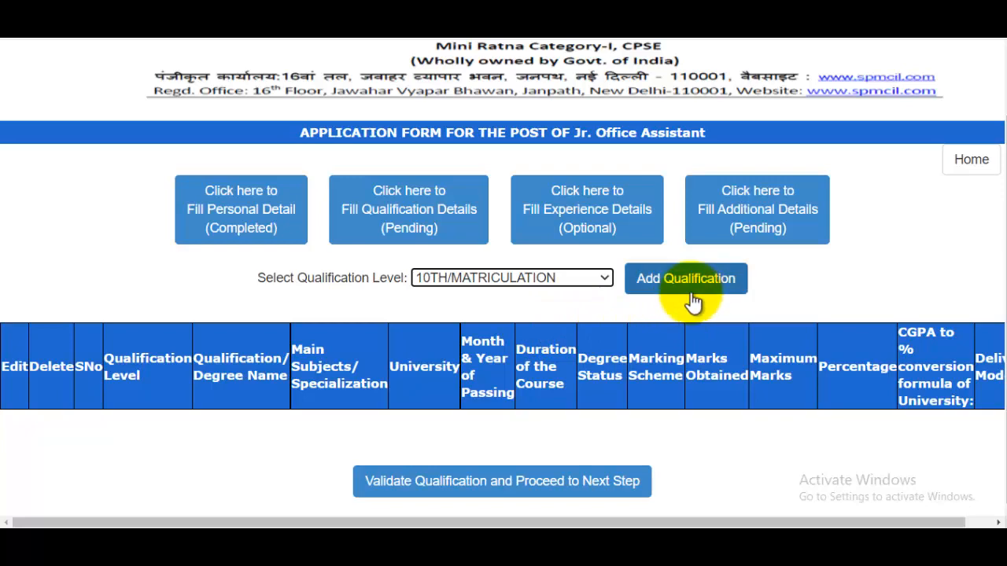
left_click(683, 282)
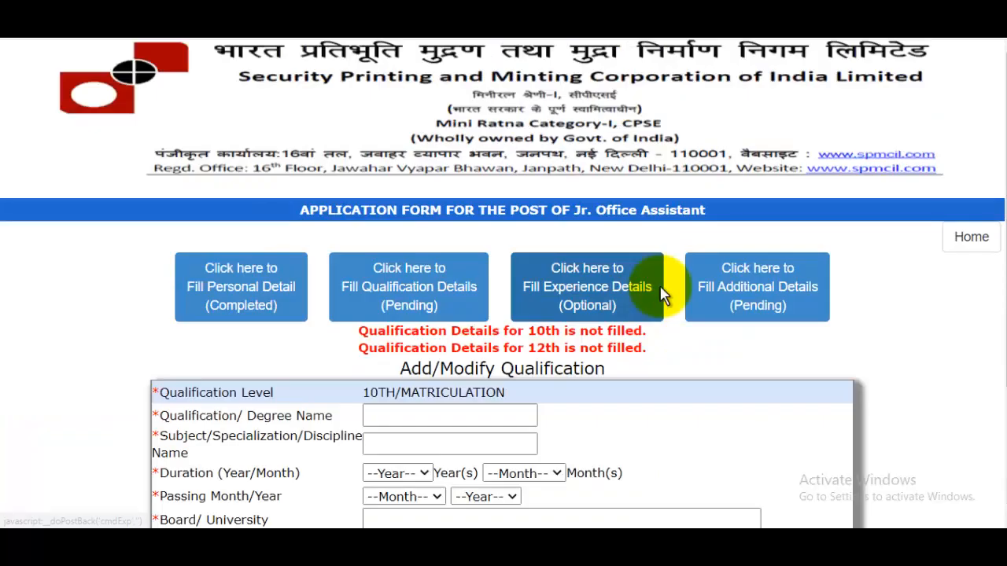
Step: Enter 10th as the qualification name, All Subject as the subject and Up Board as the board
scroll(663, 292, "down", 3)
left_click(435, 272)
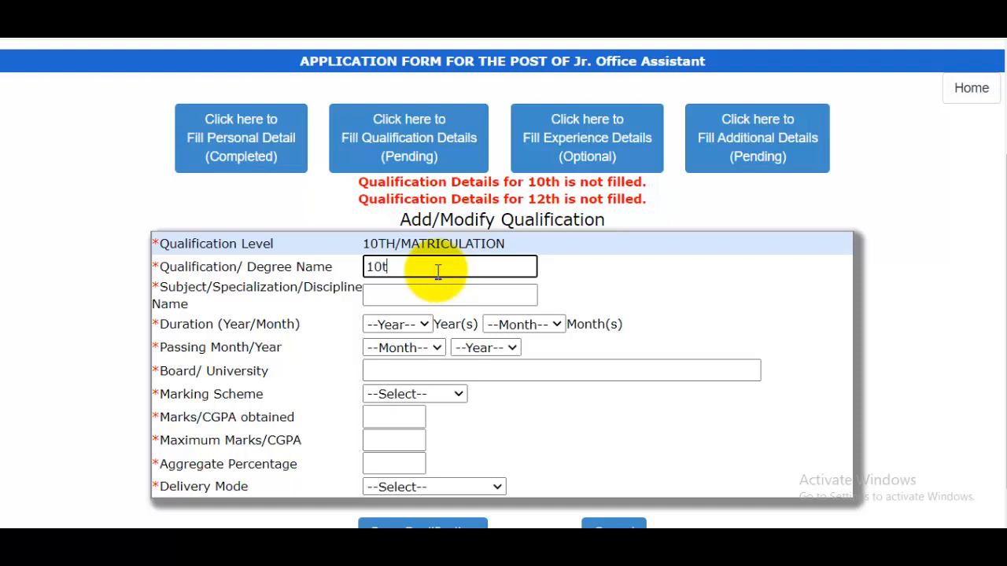
type("10th")
left_click(406, 295)
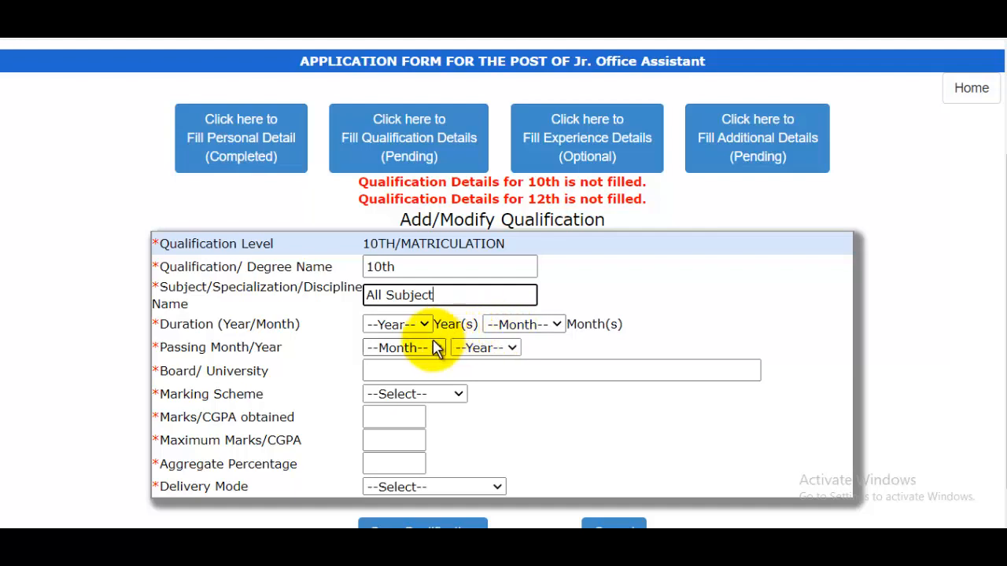
left_click(397, 354)
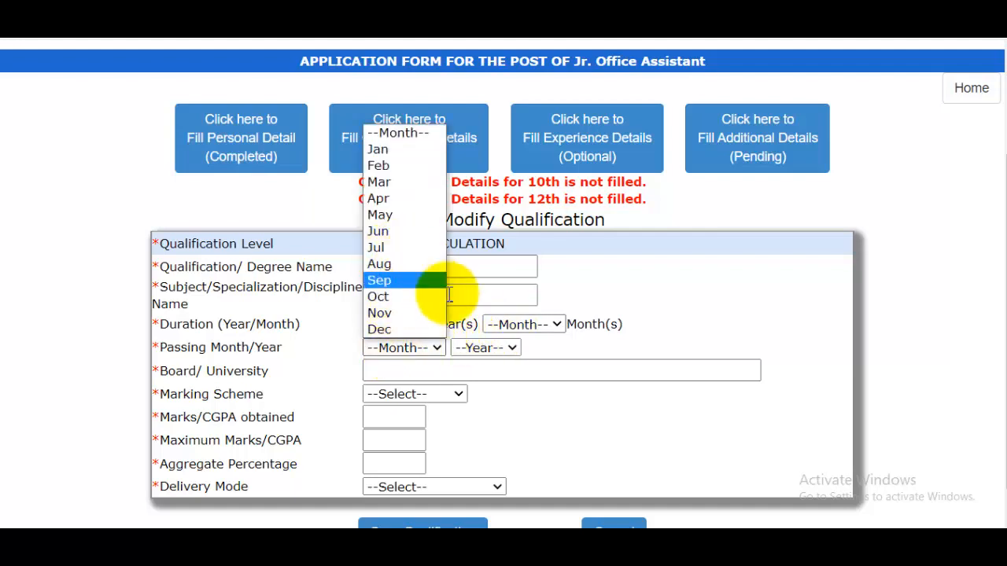
left_click(559, 368)
left_click(458, 371)
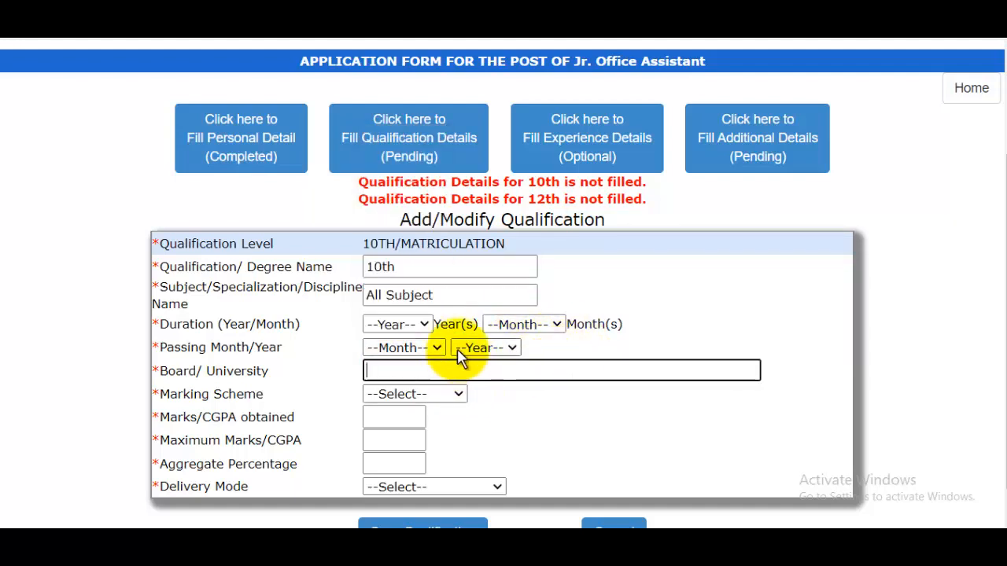
type("Up Board")
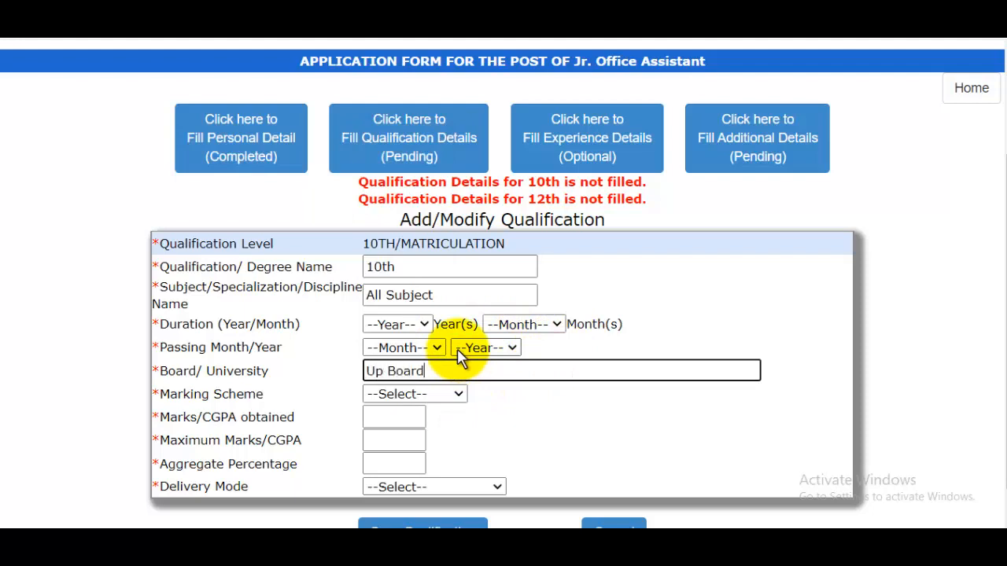
Step: Set the 10th marking scheme to Marks, with 580 marks obtained out of a maximum of 600
left_click(390, 400)
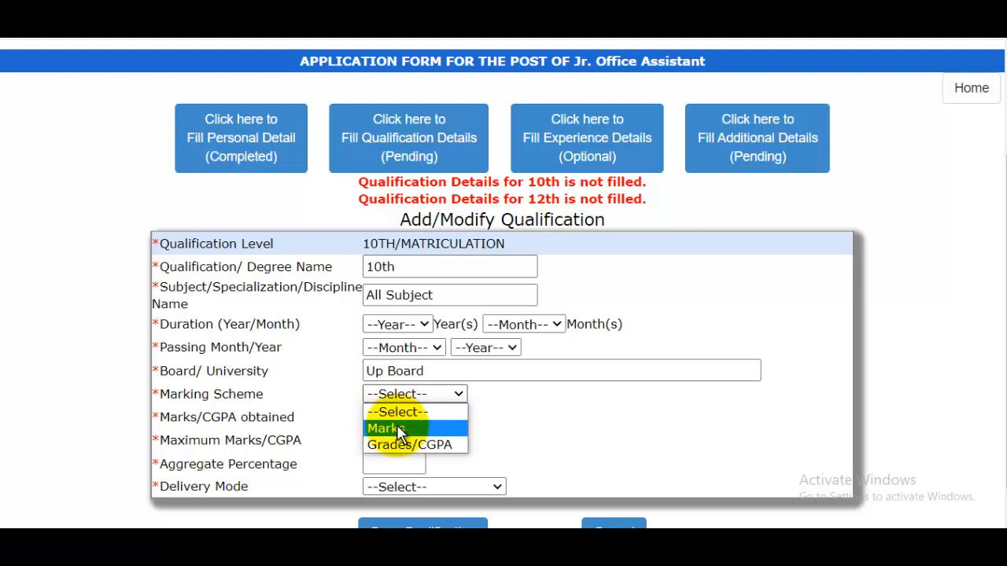
left_click(397, 429)
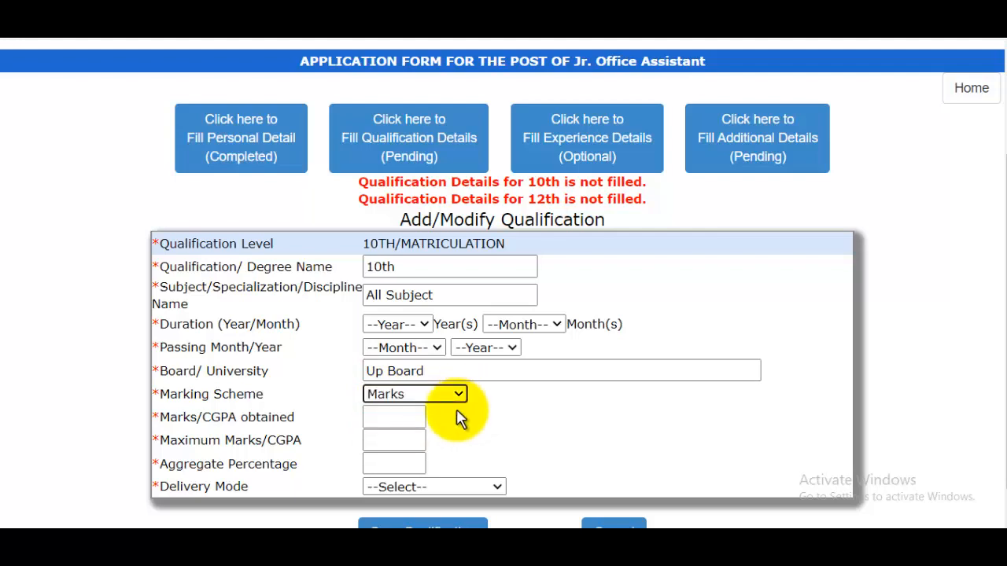
left_click(402, 417)
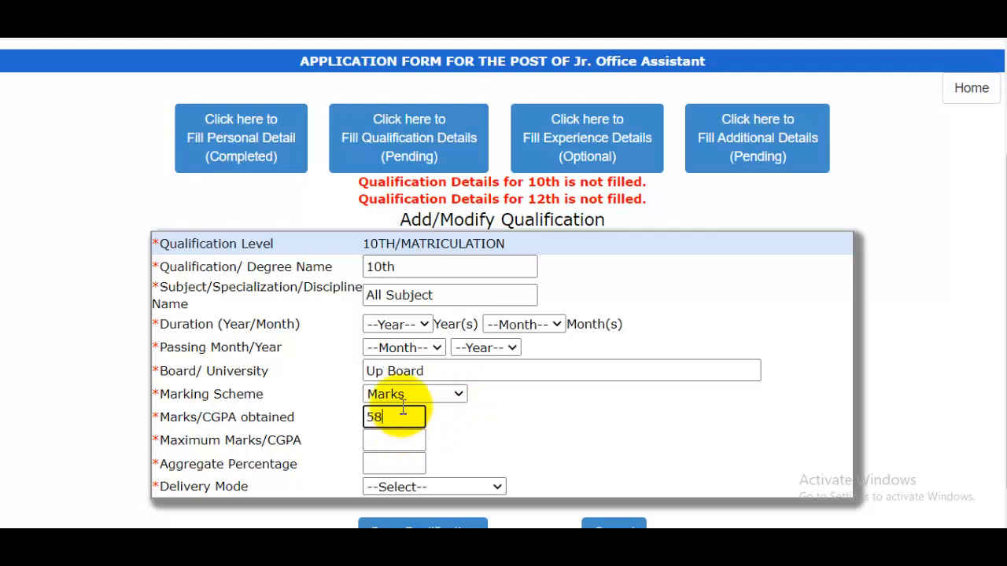
left_click(406, 443)
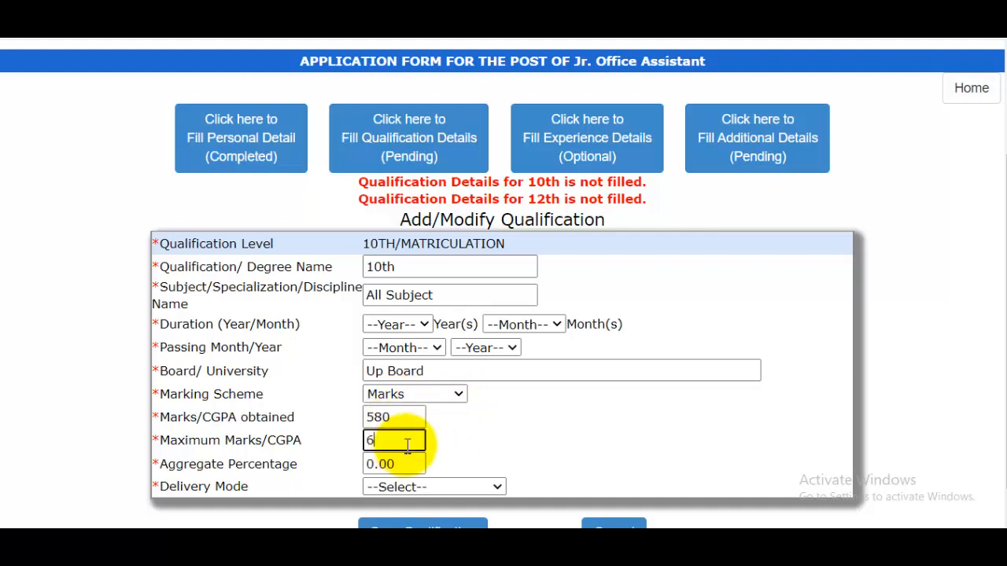
left_click(405, 464)
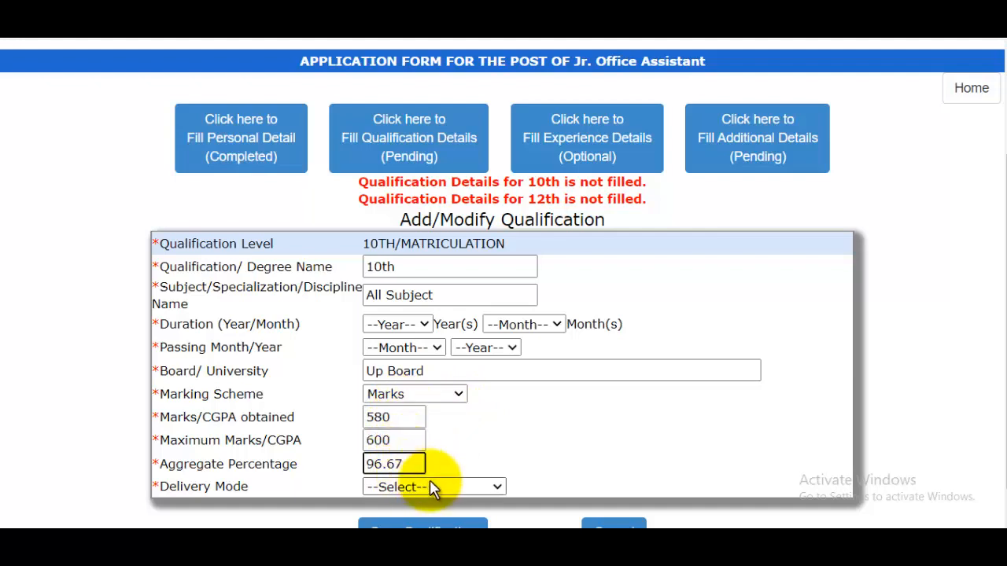
Step: Set the delivery mode to FULL TIME and save the 10th qualification
left_click(432, 487)
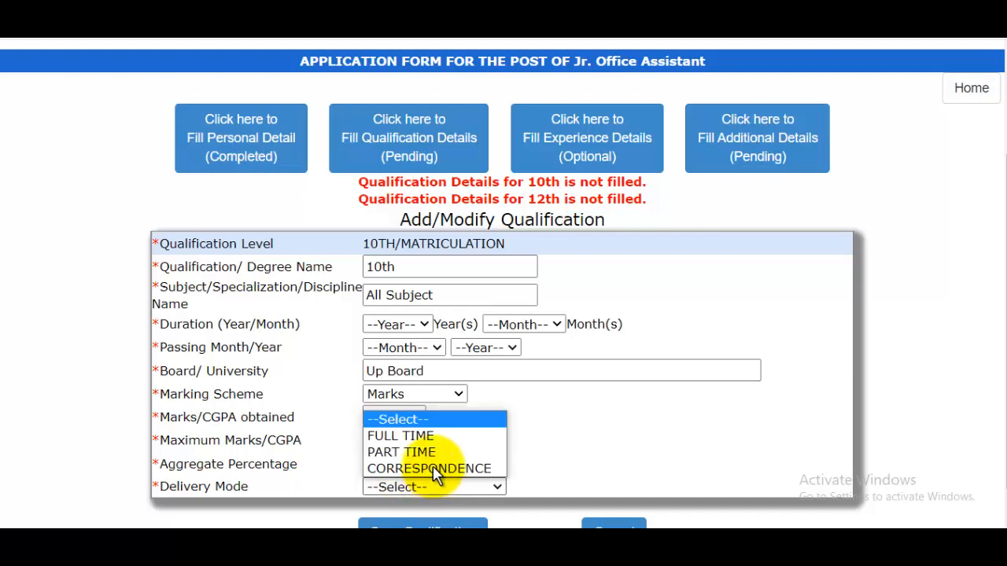
key("Up")
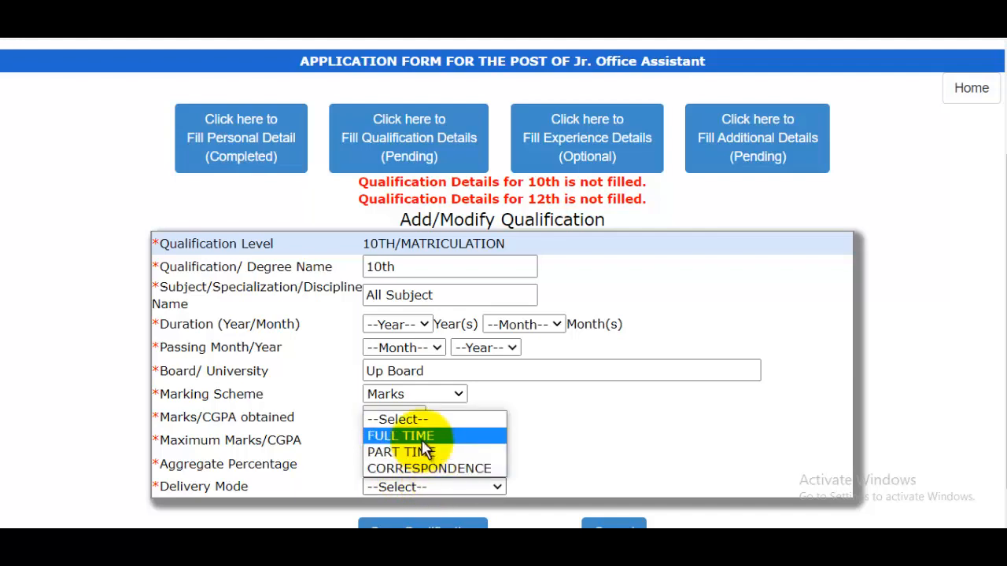
left_click(425, 439)
scroll(532, 403, "up", 1)
scroll(521, 413, "down", 1)
scroll(469, 426, "up", 2)
scroll(551, 378, "down", 1)
scroll(570, 376, "down", 1)
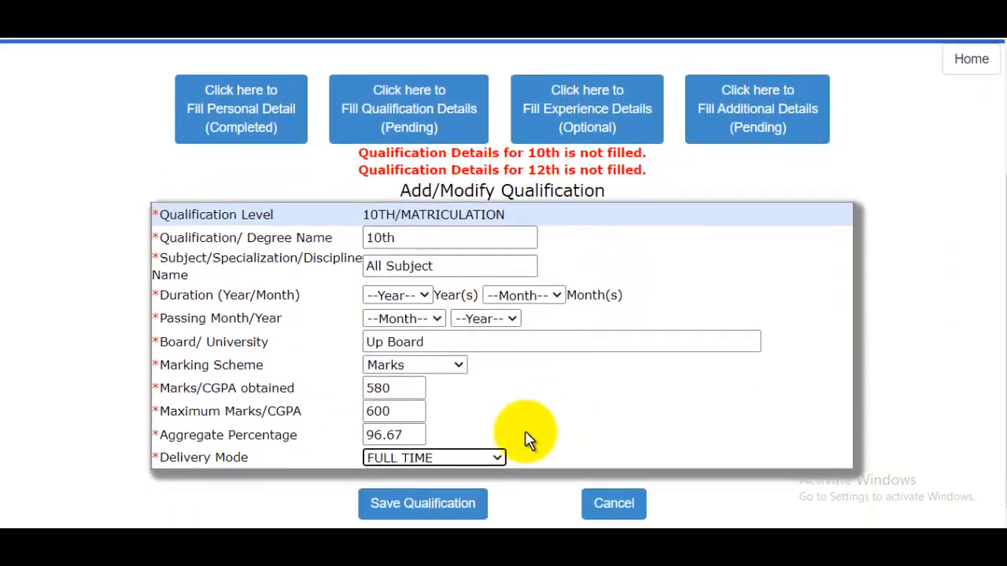
left_click(456, 499)
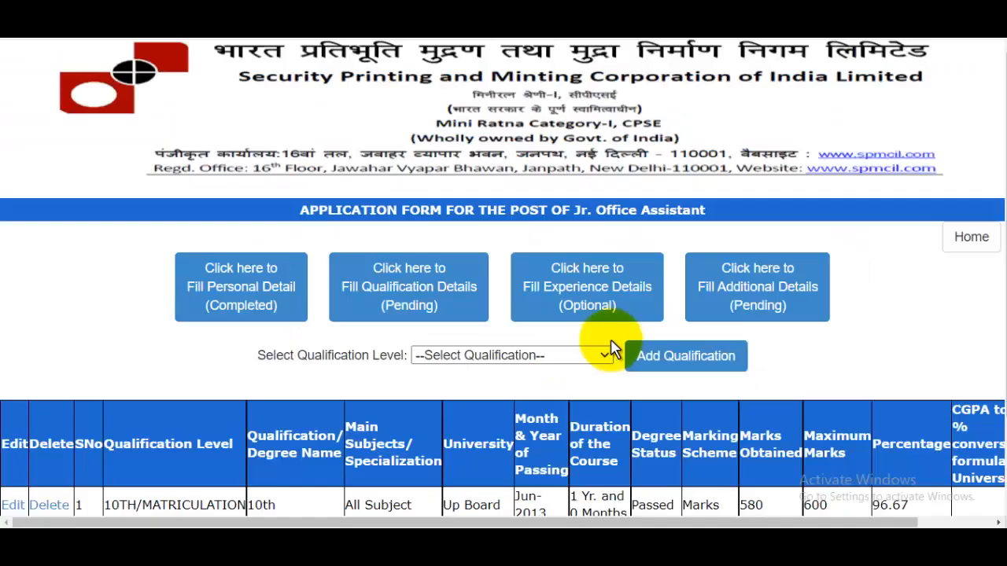
Step: Start a new qualification entry for the 12TH/Senior Secondary level
scroll(606, 342, "down", 1)
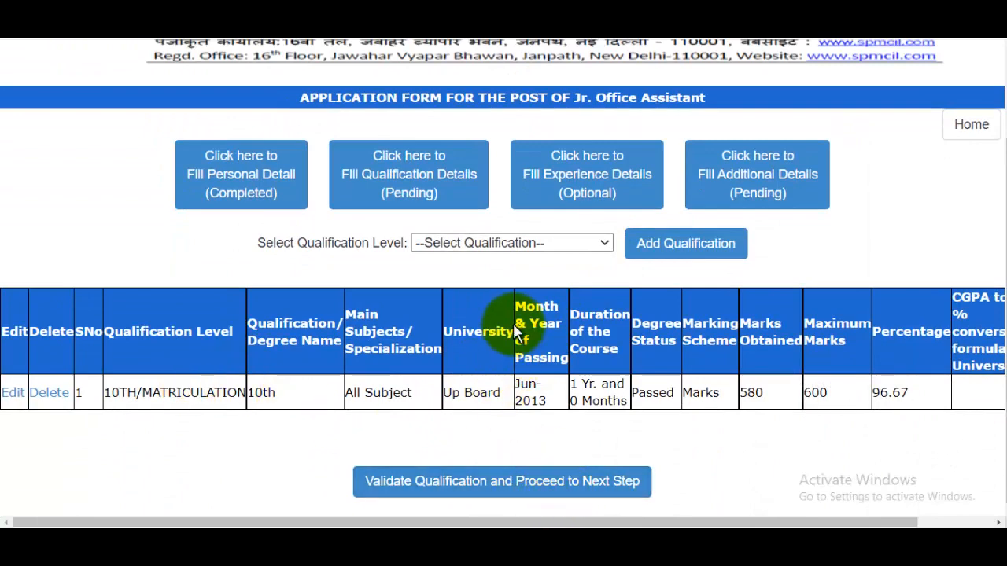
left_click(548, 242)
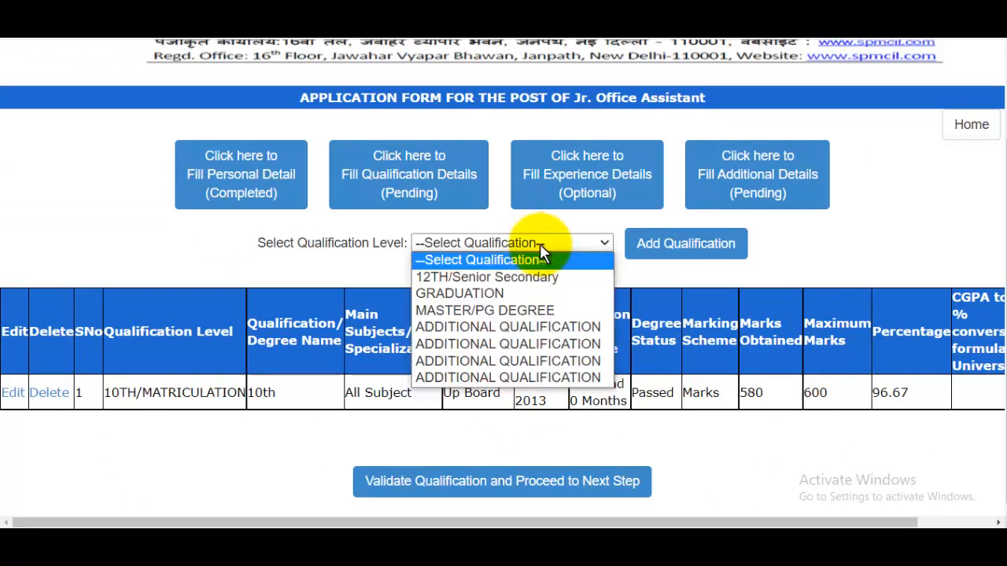
left_click(475, 279)
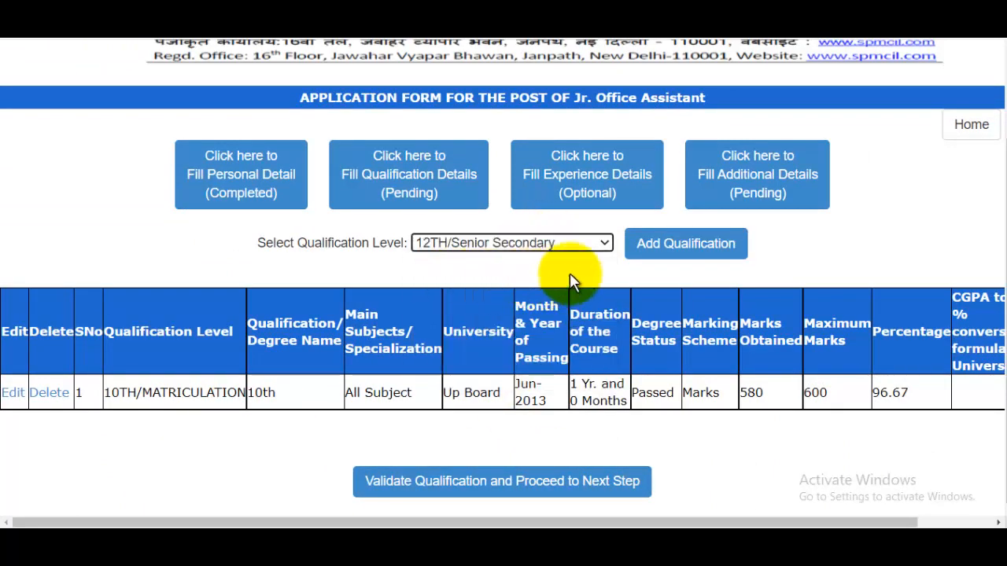
left_click(648, 250)
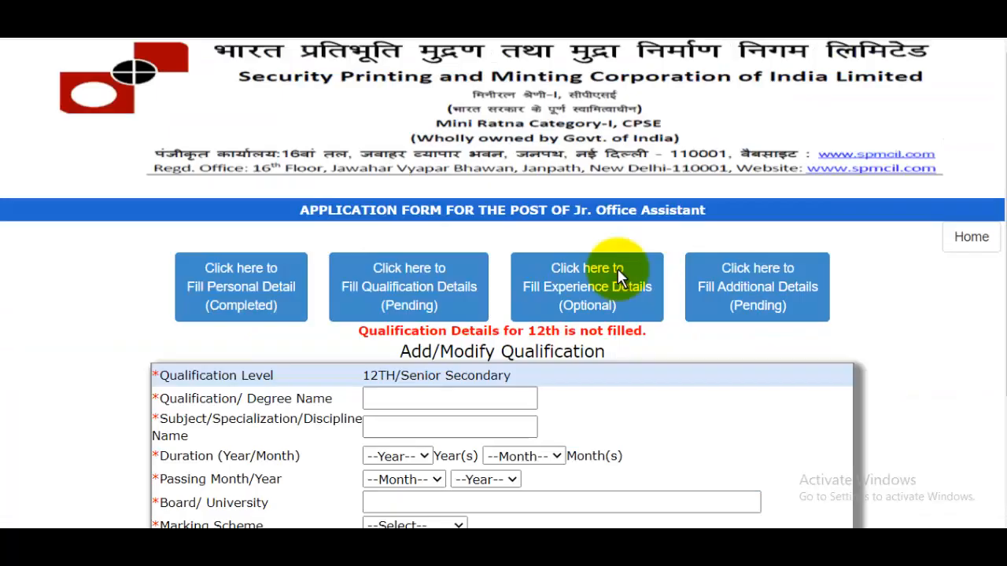
Step: Enter 12th as the qualification name and PCM as the subject, with a duration of 2 years and 0 months
scroll(617, 271, "down", 2)
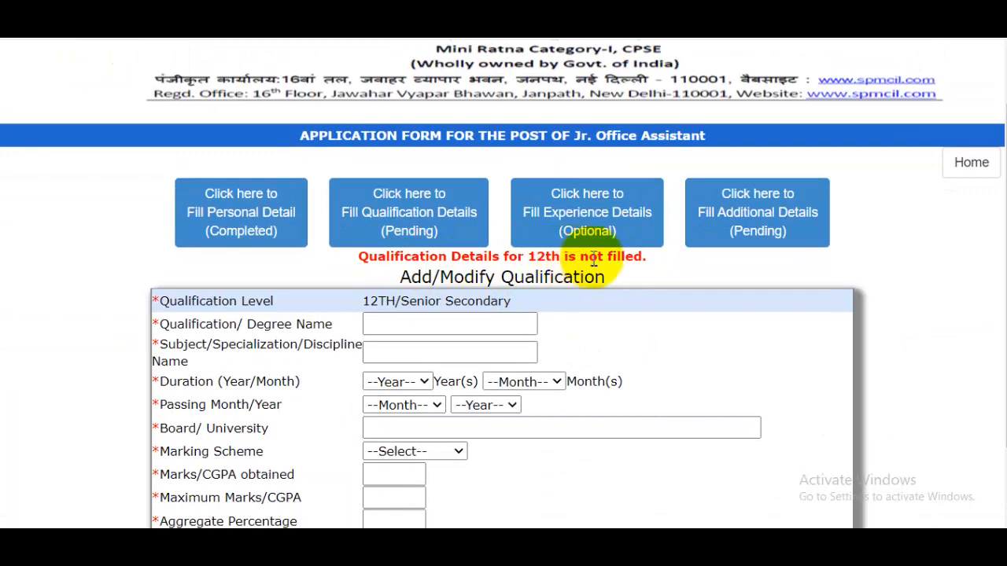
scroll(643, 260, "down", 2)
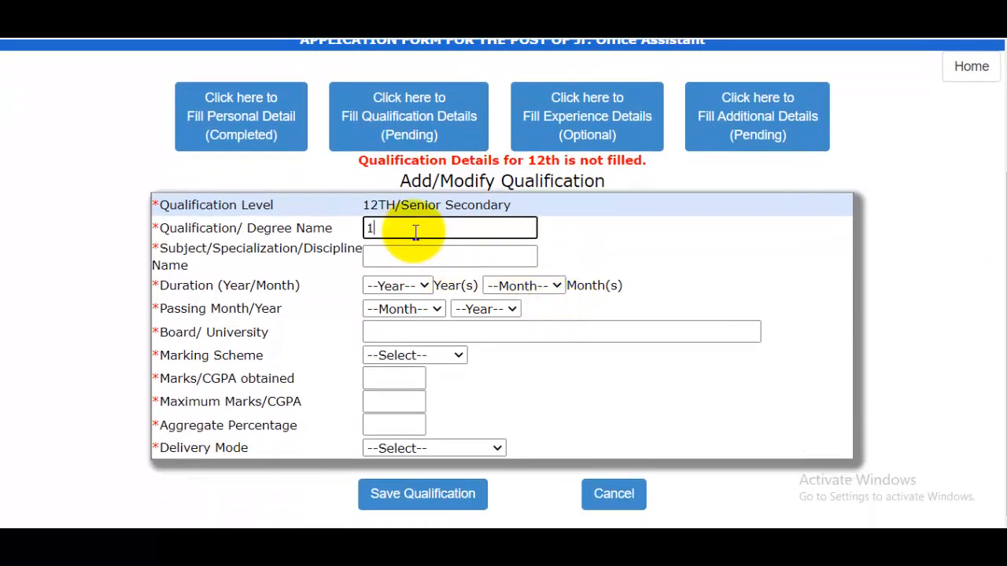
left_click(410, 257)
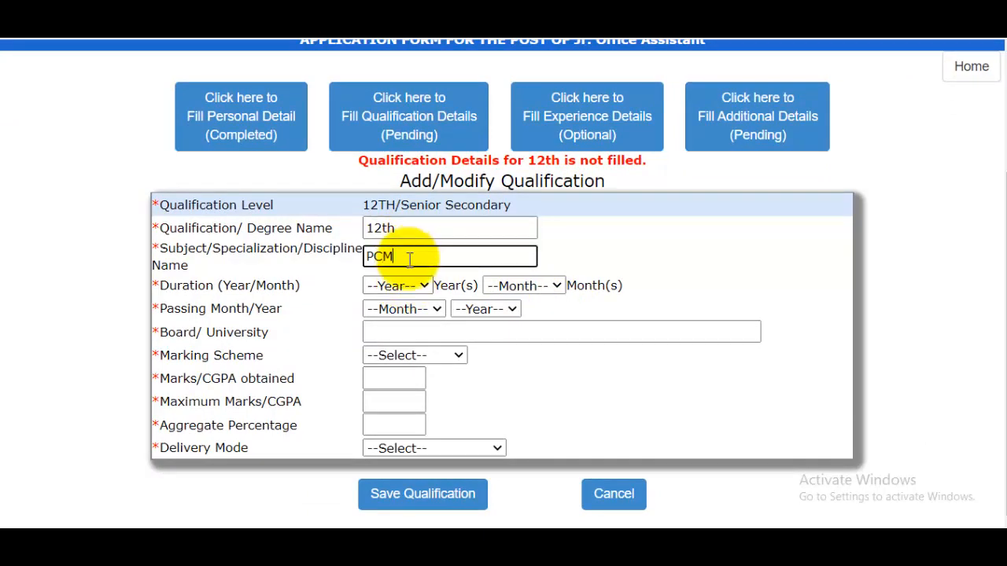
left_click(397, 286)
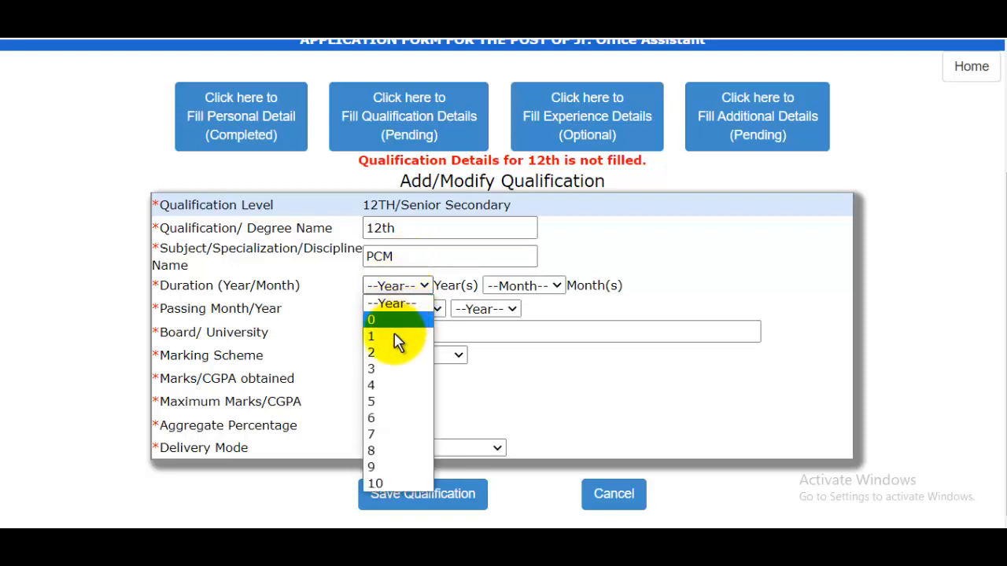
left_click(387, 353)
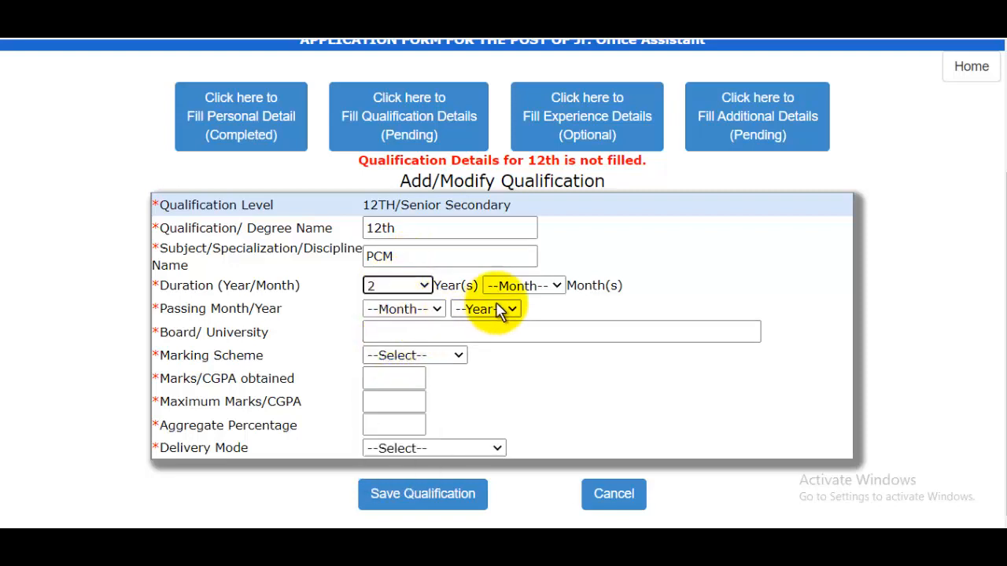
left_click(499, 286)
left_click(507, 321)
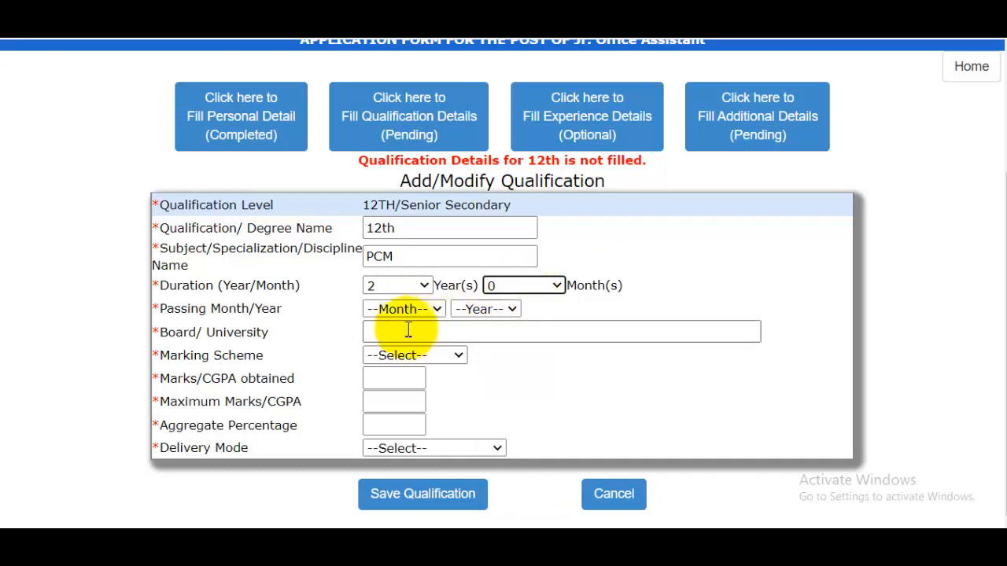
left_click(405, 313)
left_click(497, 310)
left_click(467, 332)
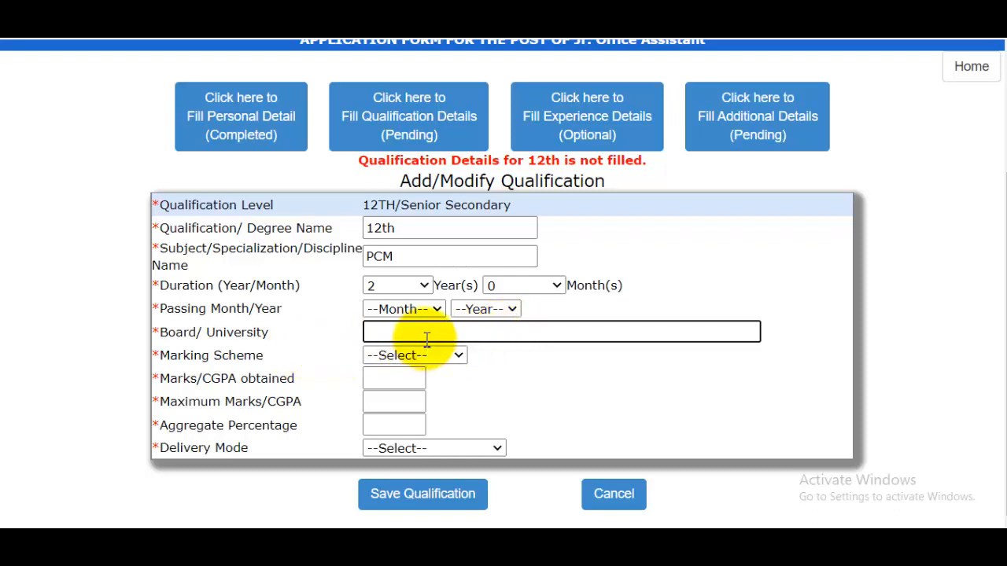
left_click(426, 261)
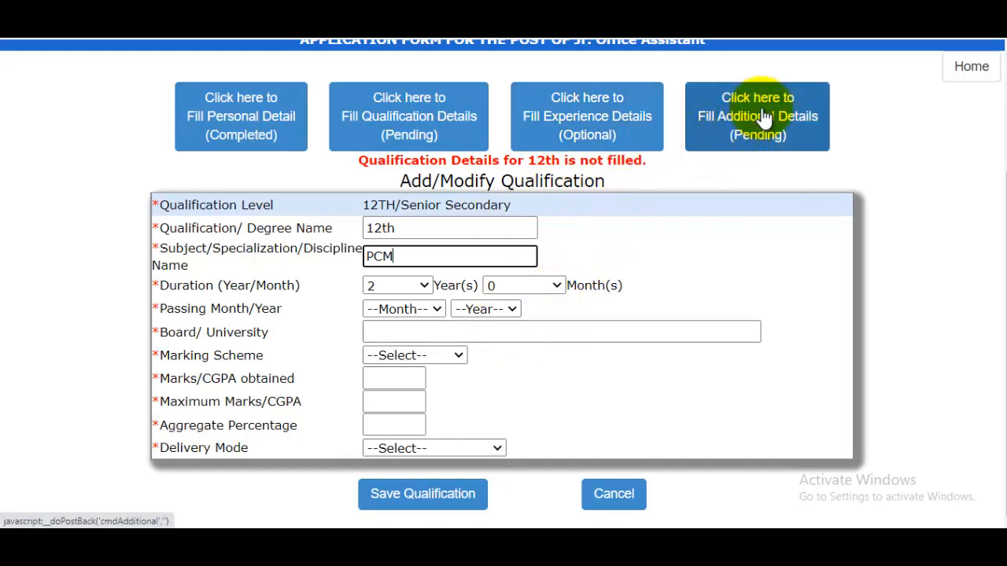
Step: Open the additional details section and mark both Hindi and English as languages read, written and spoken
left_click(760, 150)
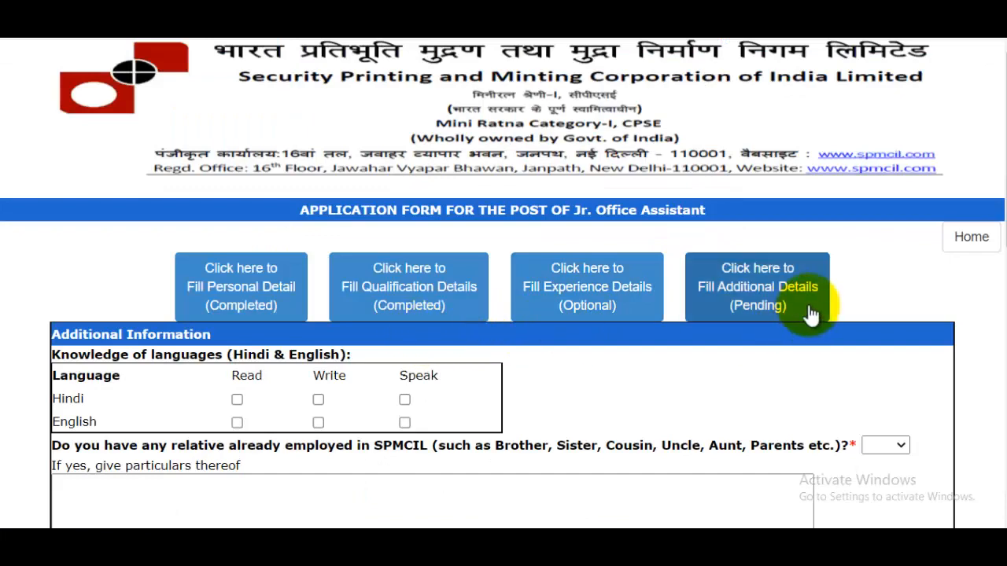
scroll(647, 336, "down", 1)
scroll(646, 338, "down", 2)
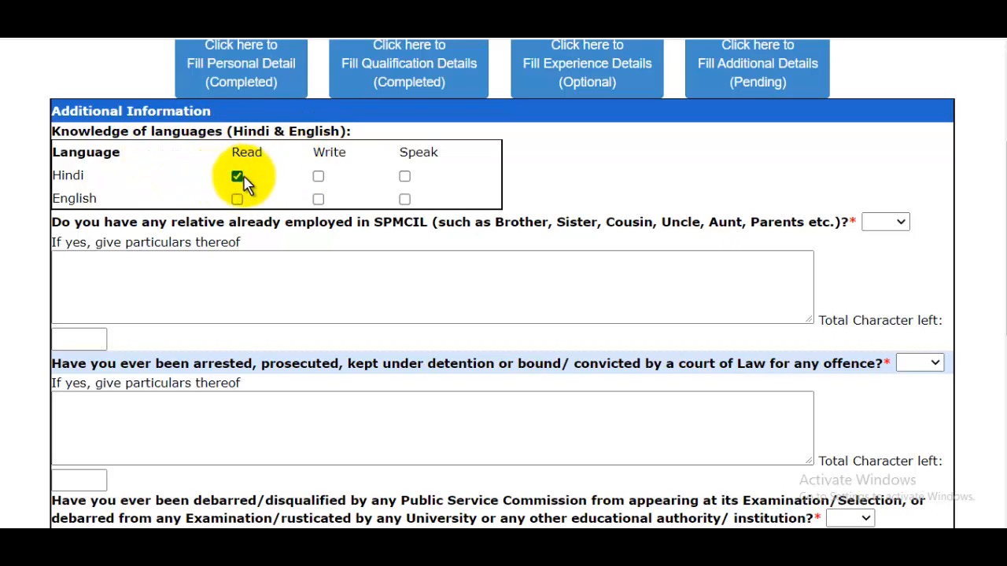
left_click(318, 177)
left_click(404, 177)
left_click(237, 199)
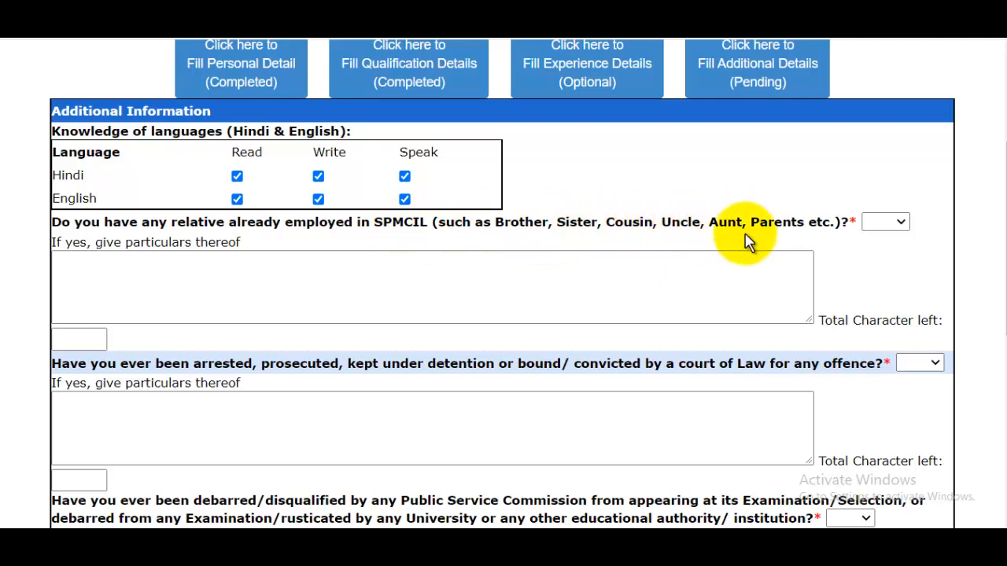
Step: Answer NO to having a relative employed in SPMCIL and to ever having been arrested, prosecuted or convicted
left_click(893, 223)
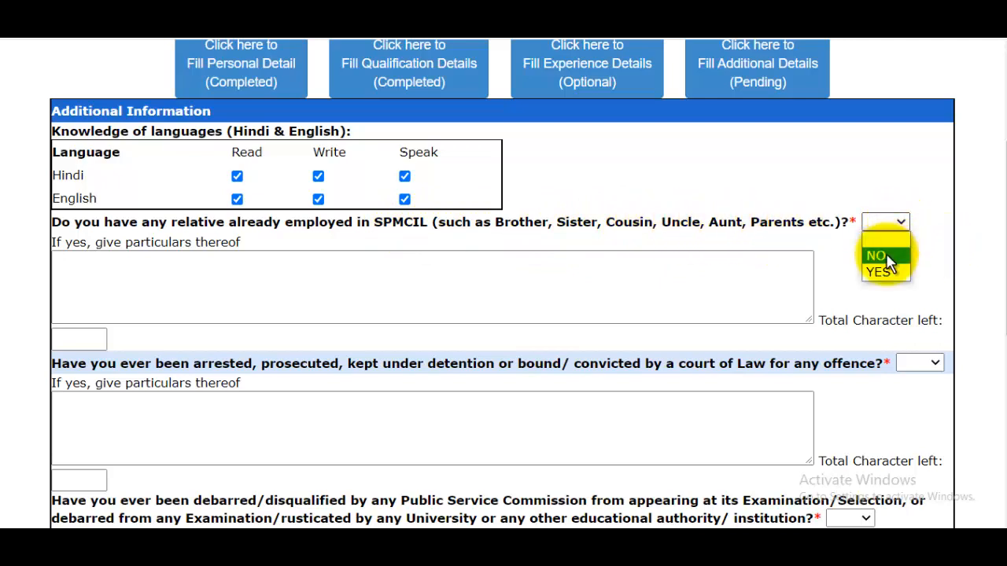
left_click(881, 256)
scroll(737, 259, "down", 1)
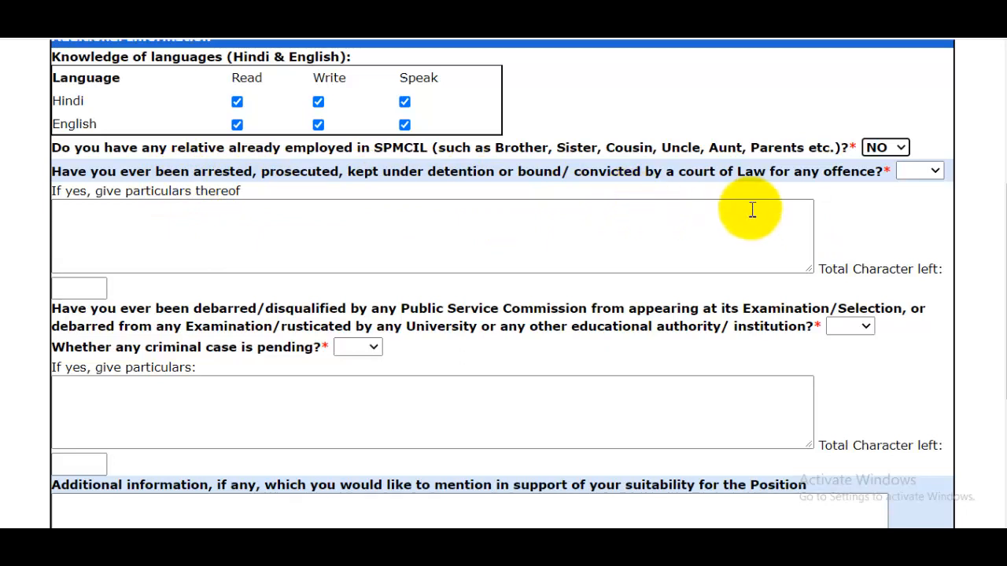
left_click(917, 173)
left_click(912, 203)
scroll(780, 243, "down", 1)
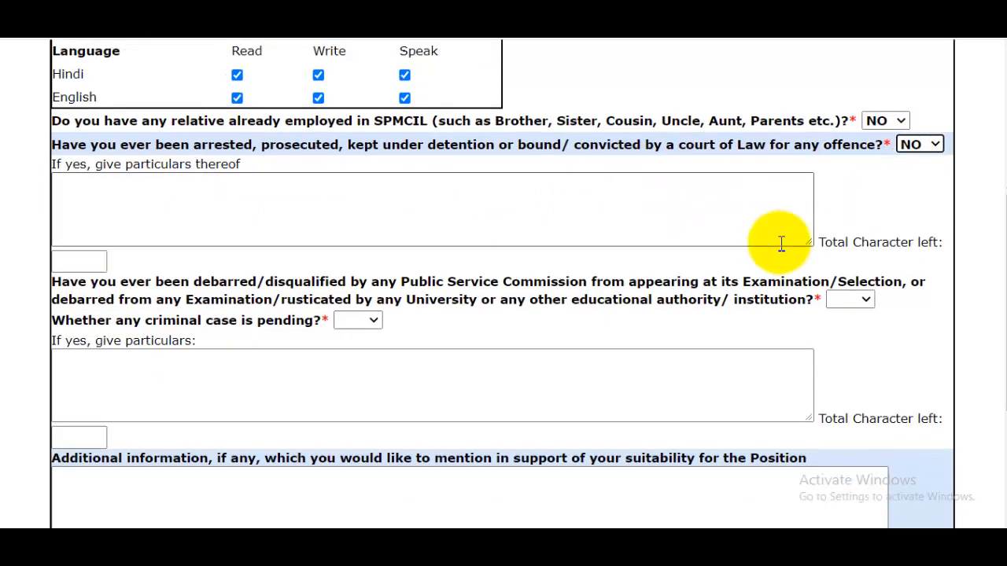
Step: Answer NO to ever having been debarred or disqualified by a Public Service Commission or educational authority
left_click_drag(192, 233, 276, 234)
left_click(211, 246)
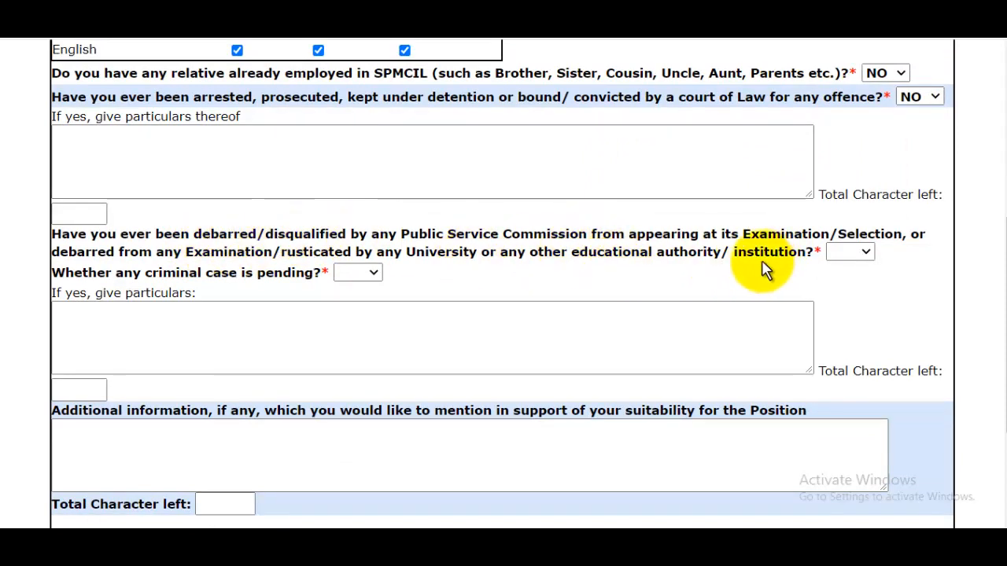
left_click(854, 253)
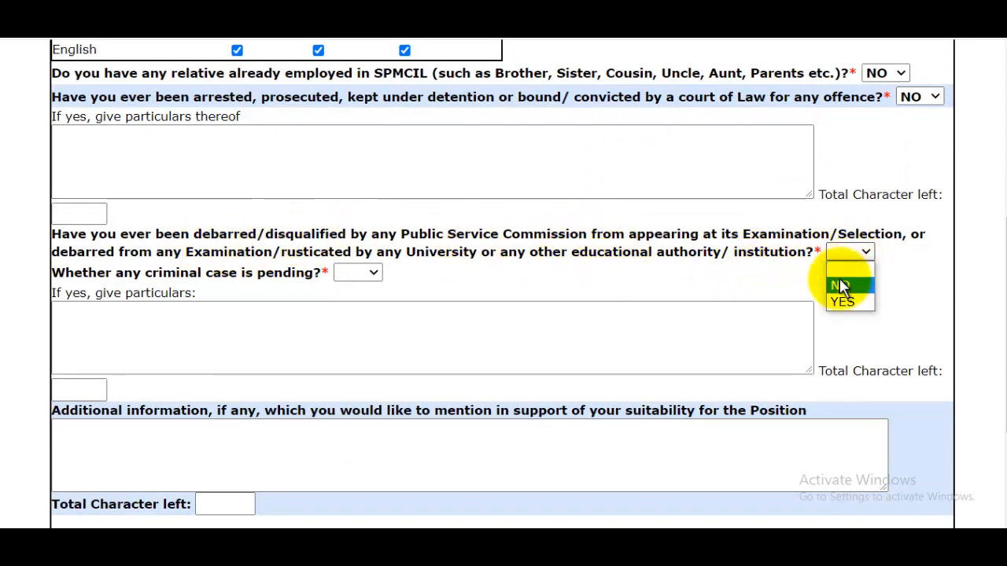
left_click(839, 285)
Step: Accept both declarations and save the additional details, going back to the form to submit it again
scroll(718, 257, "down", 2)
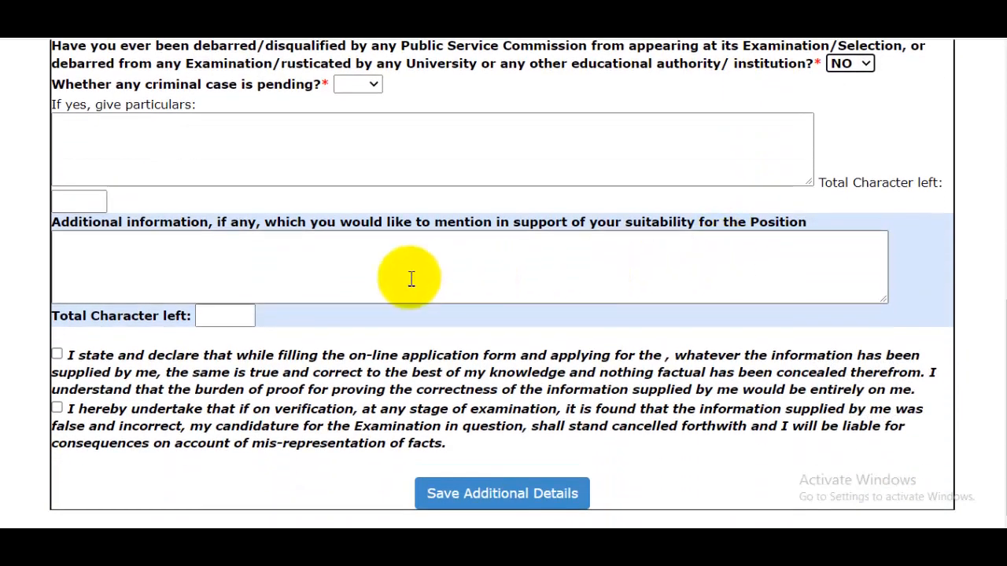
left_click(257, 256)
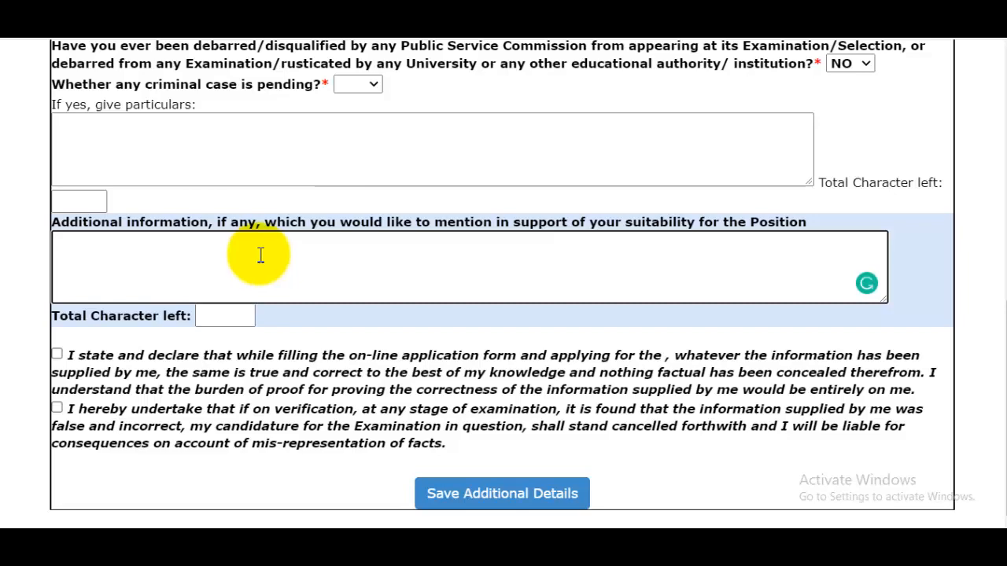
left_click(58, 358)
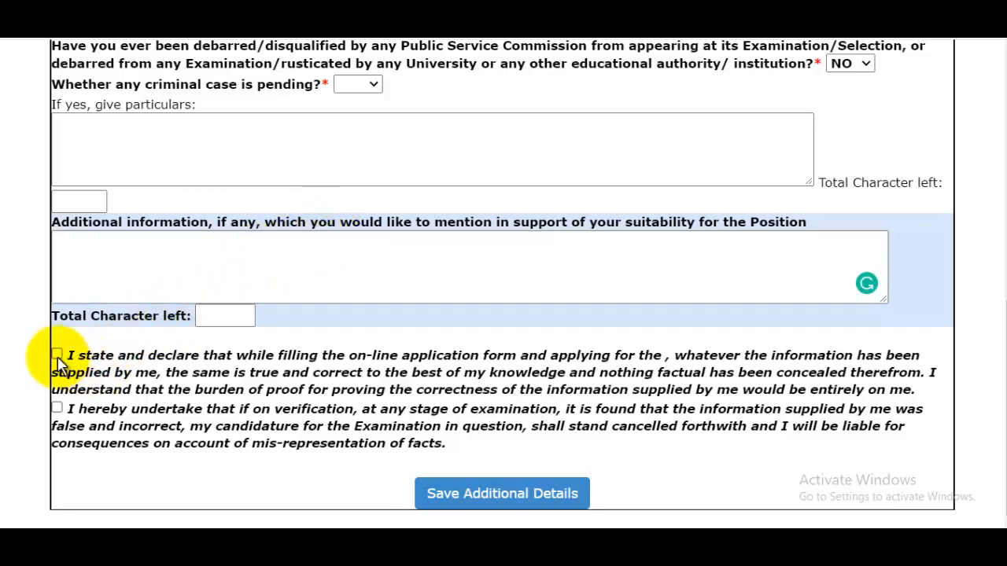
left_click(58, 410)
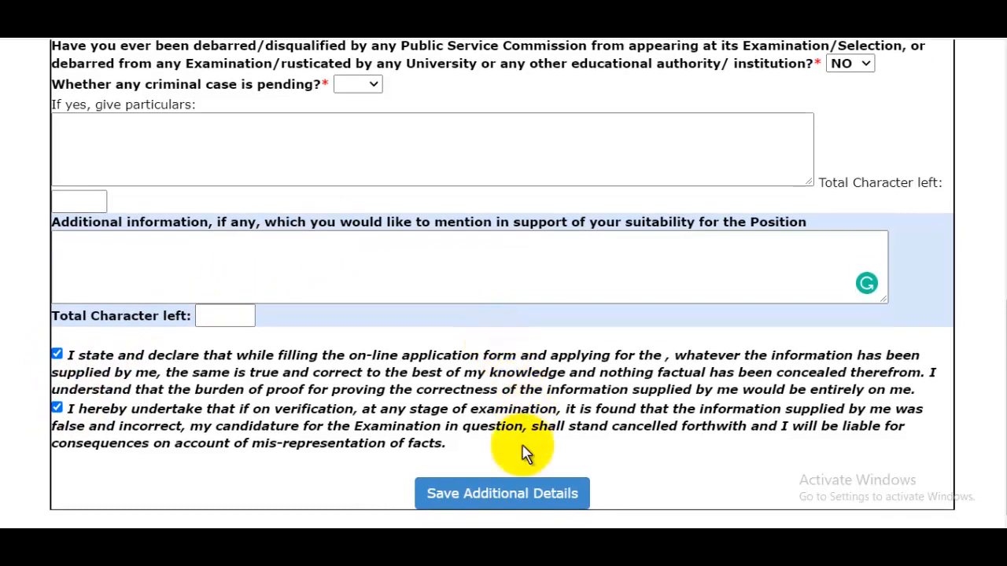
left_click(520, 494)
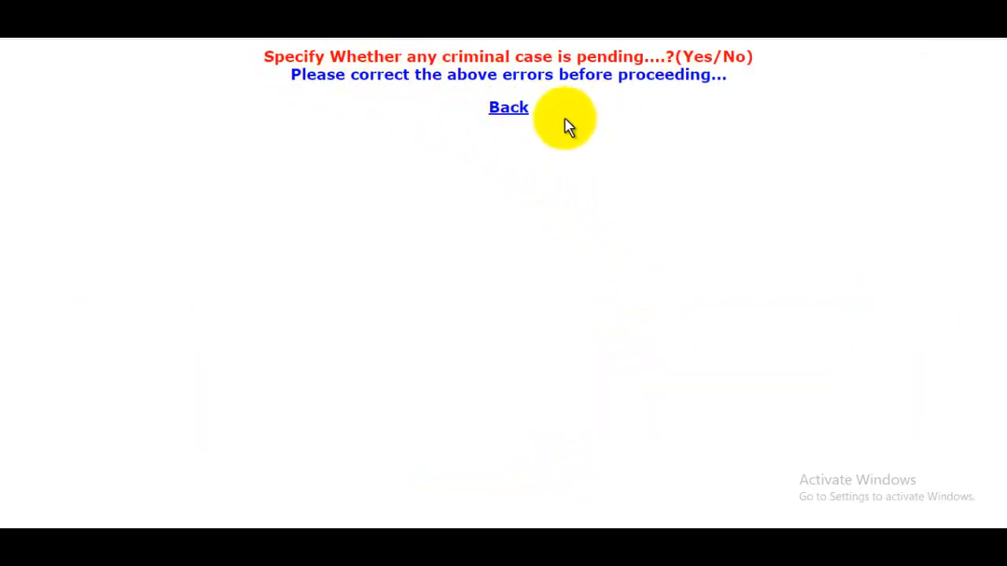
left_click(509, 109)
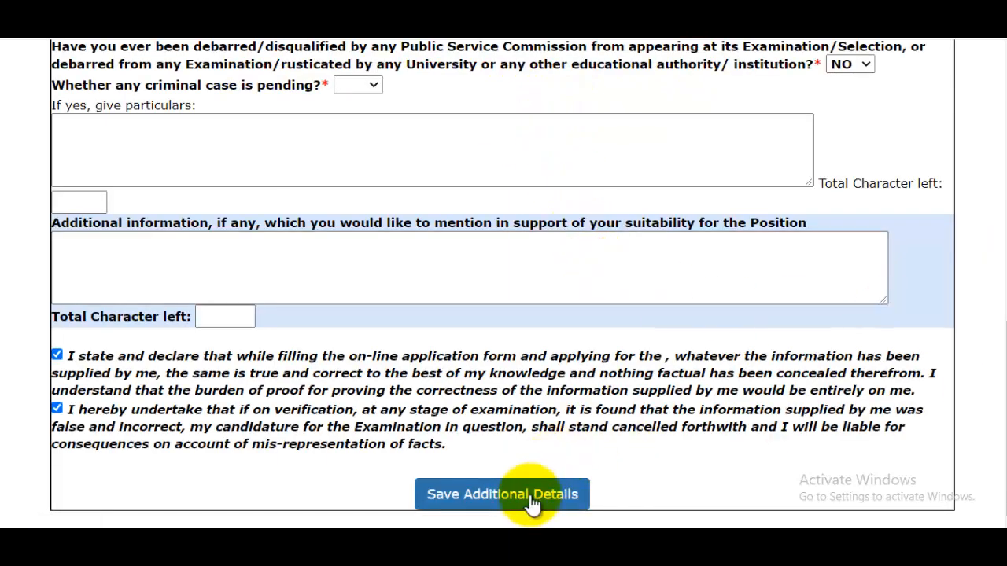
left_click(532, 495)
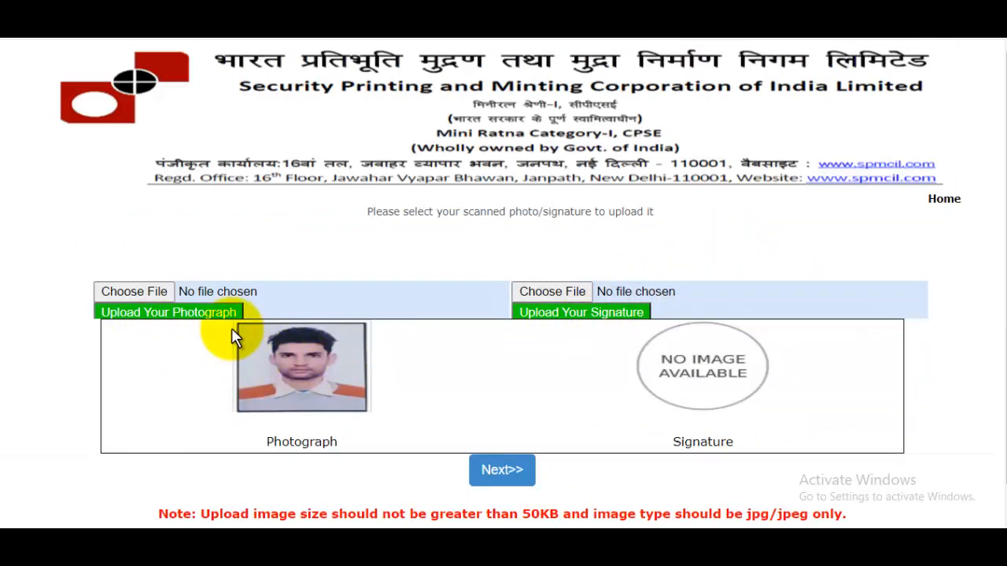
Step: Upload signaturerandom.jpg from the Pictures folder as the applicant's signature and proceed past the photograph and signature page
scroll(244, 342, "down", 1)
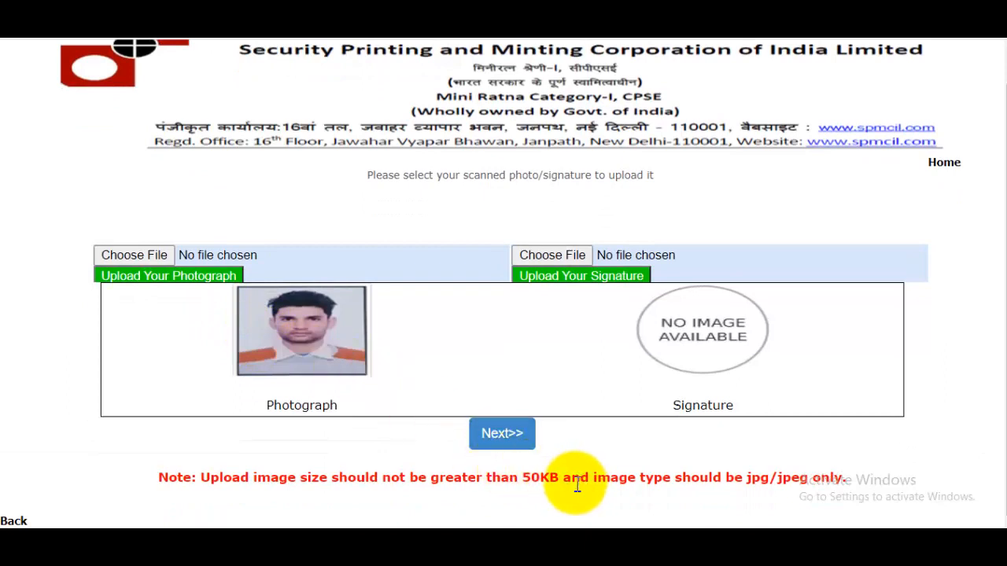
left_click_drag(797, 482, 787, 486)
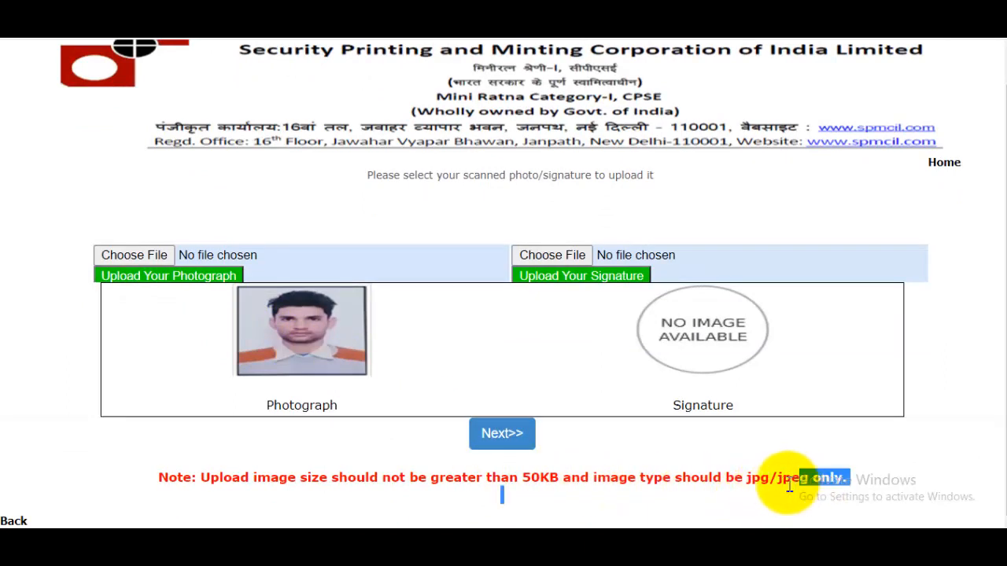
left_click(552, 254)
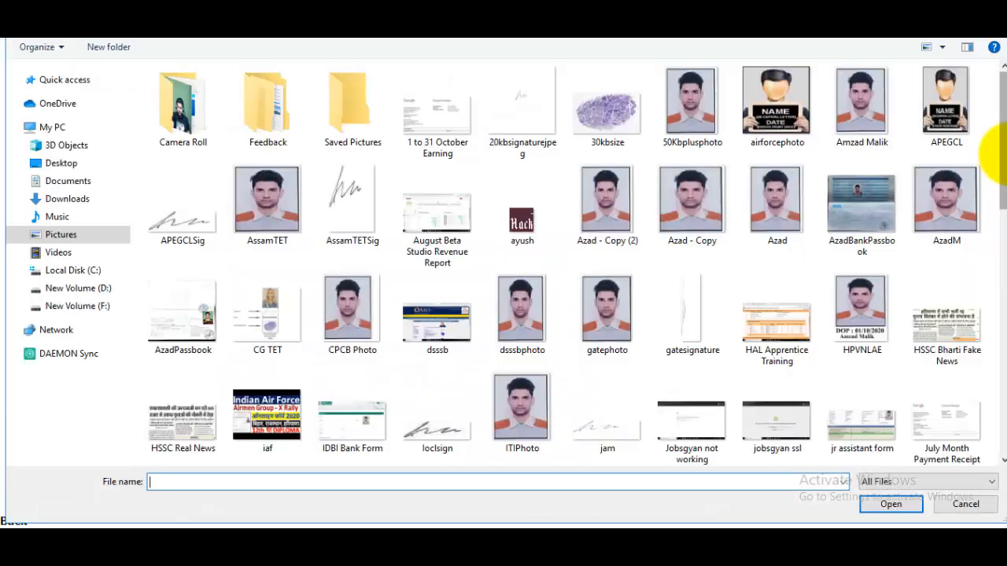
scroll(1001, 295, "down", 5)
left_click_drag(1001, 294, 1001, 385)
left_click(180, 314)
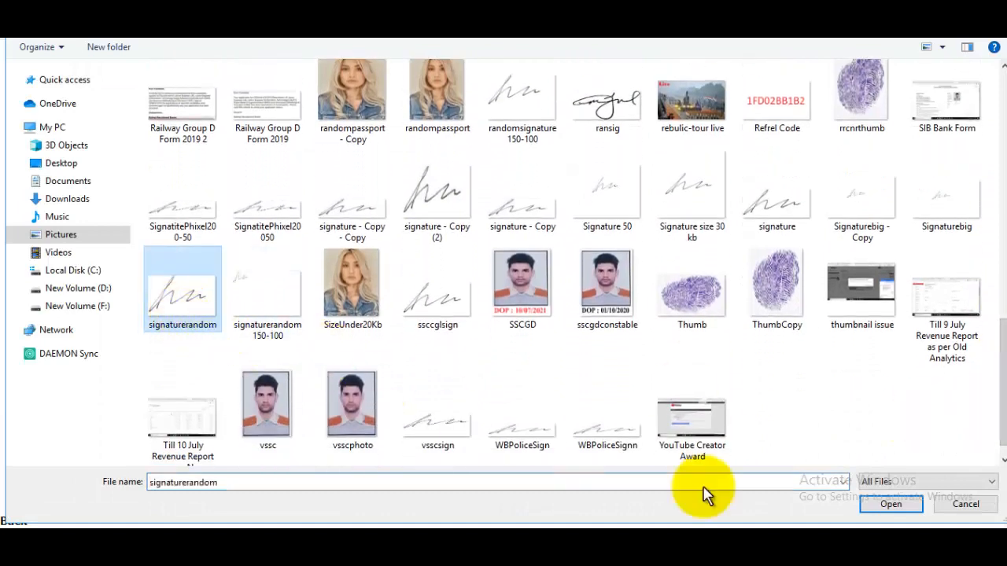
left_click(891, 504)
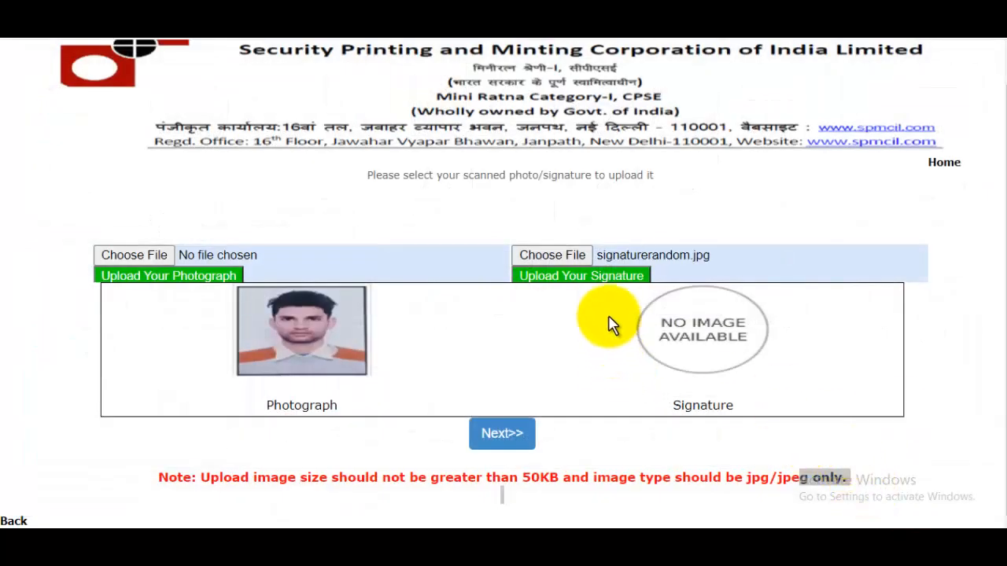
left_click(607, 276)
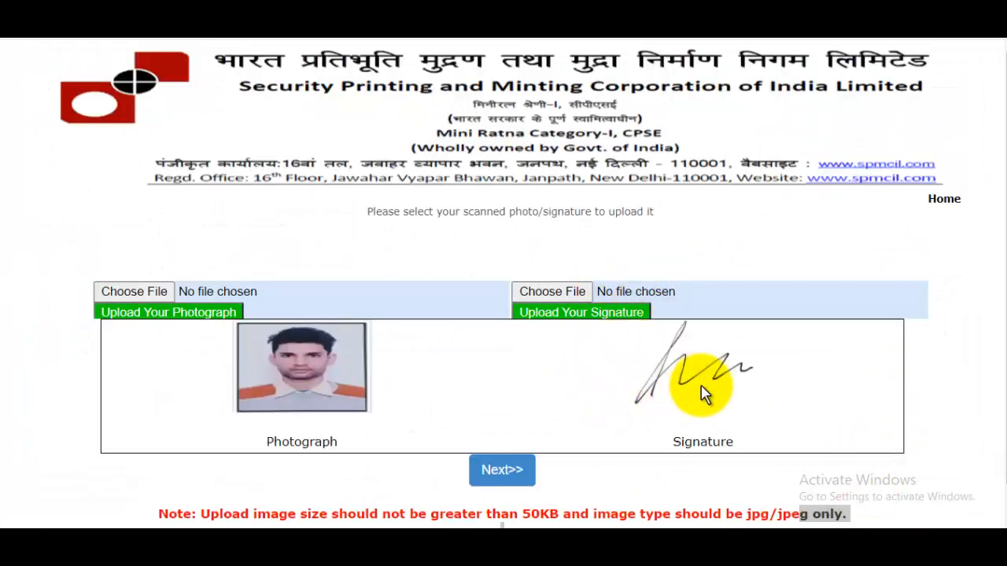
left_click_drag(1005, 281, 1006, 317)
left_click(501, 437)
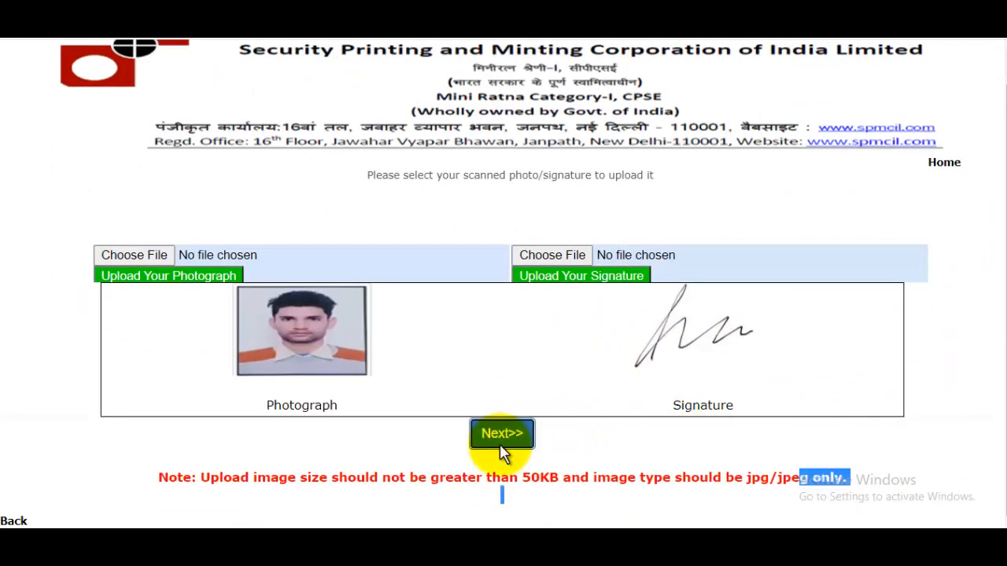
Step: Open the upload page for the qualification, caste, PwD and experience documents
left_click_drag(1006, 213, 1006, 279)
scroll(763, 321, "down", 2)
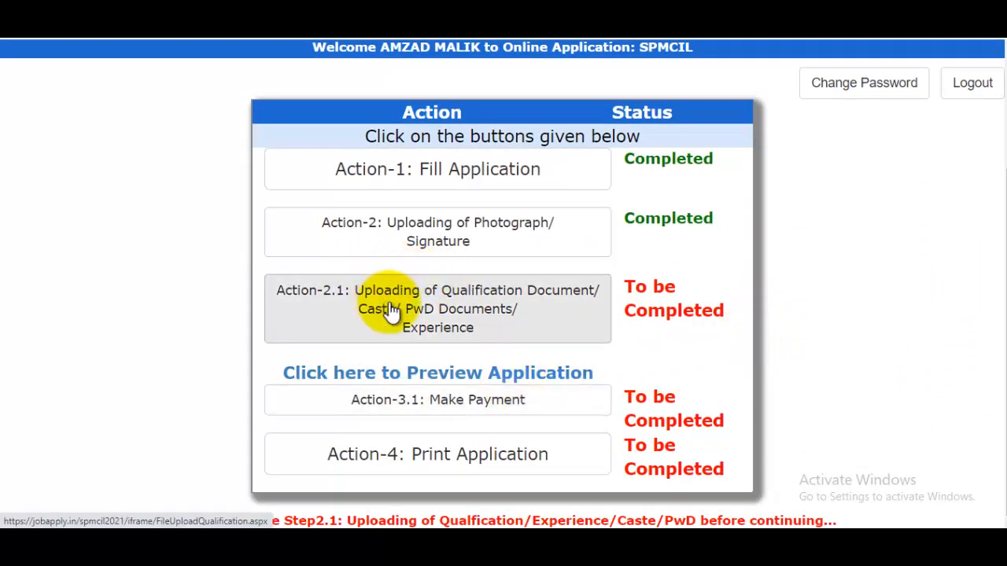
left_click(500, 313)
Step: Examine which certificates must be uploaded and their size and file format limits
scroll(991, 259, "down", 2)
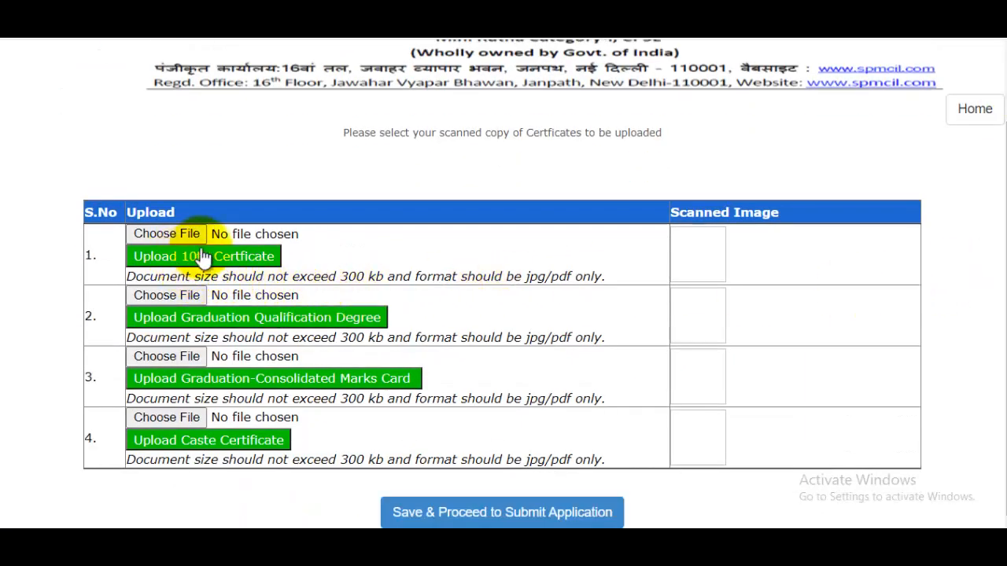
double_click(535, 275)
left_click_drag(554, 270, 559, 272)
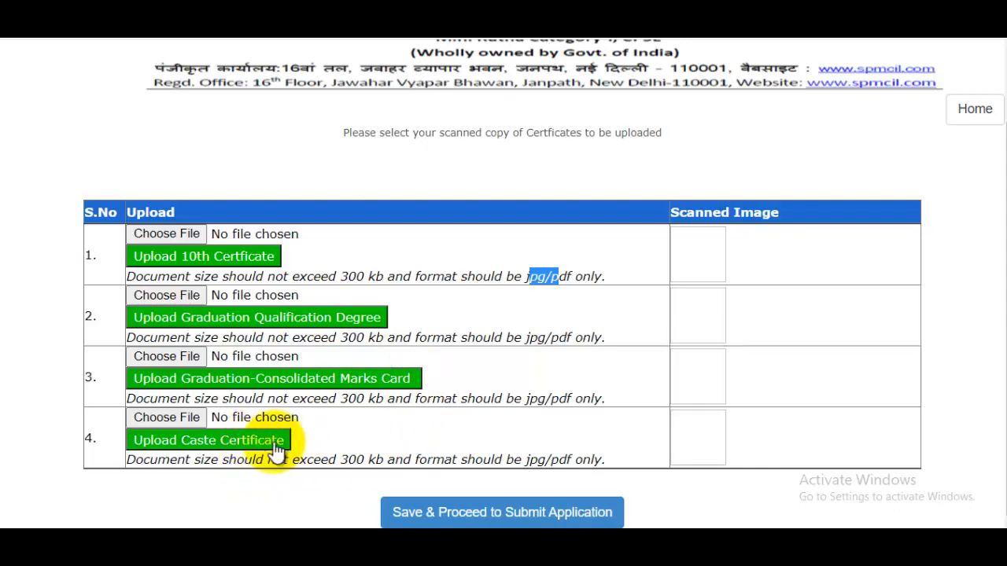
scroll(279, 443, "up", 1)
scroll(752, 354, "down", 1)
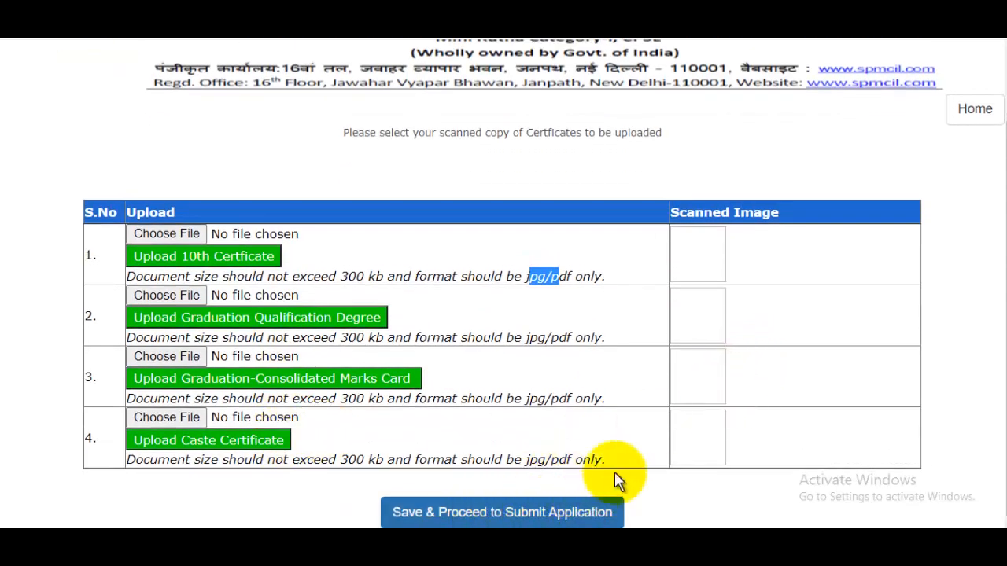
scroll(789, 373, "up", 1)
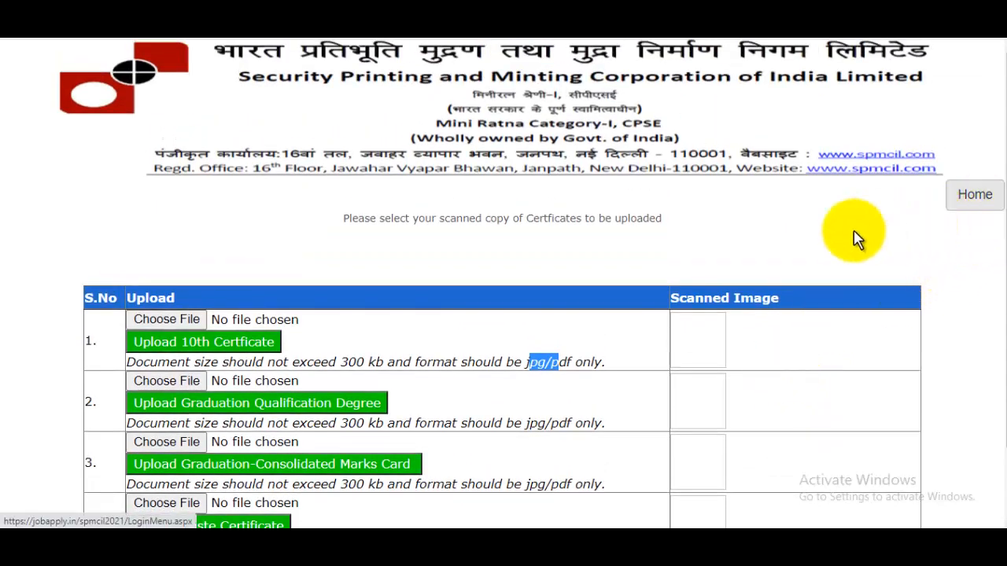
Step: Go back to the application's action list and open the application preview
scroll(669, 305, "down", 2)
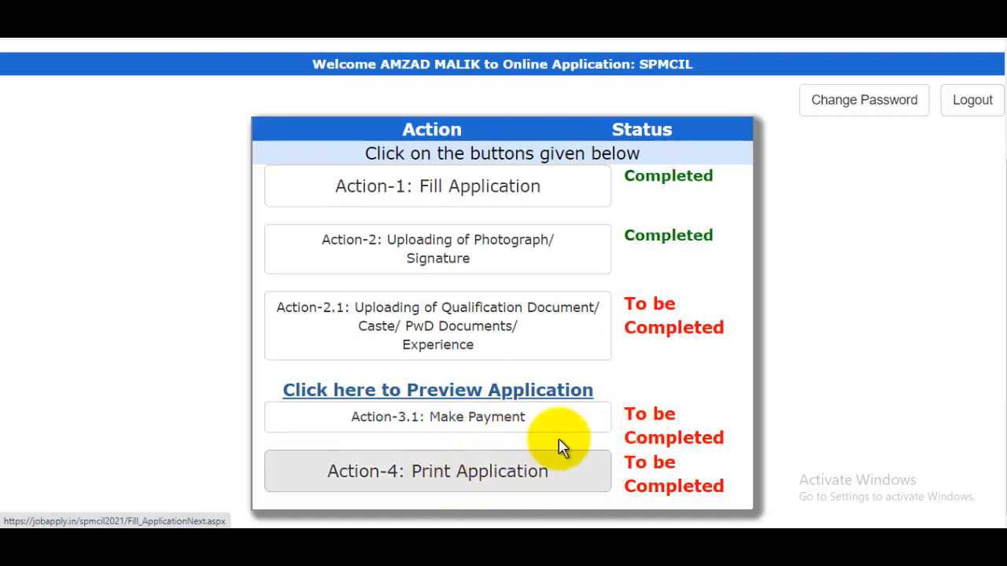
left_click(504, 387)
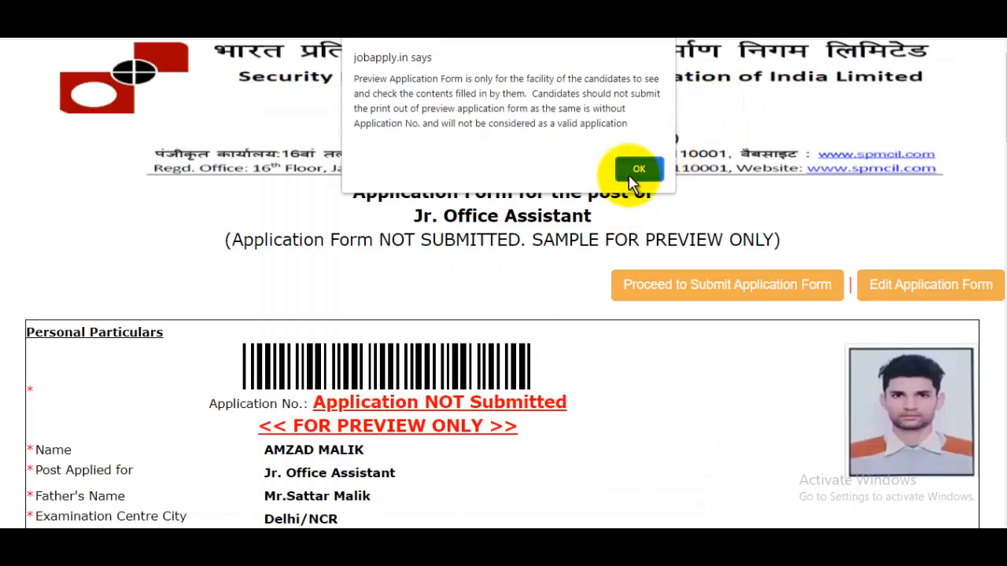
left_click(638, 169)
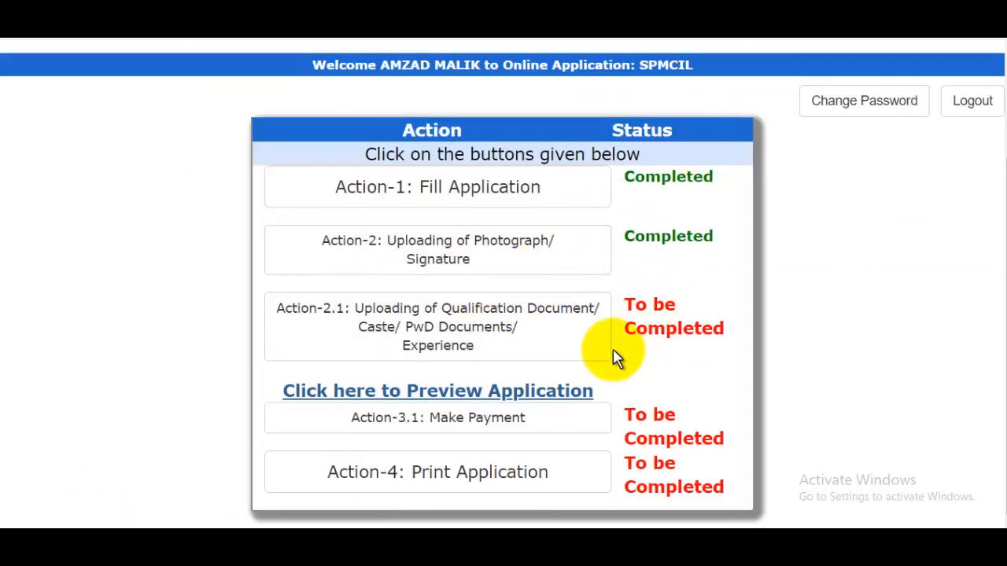
Step: Switch to YouTube and highlight the channel name Gyandev Host on the channel page
scroll(610, 352, "up", 1)
scroll(616, 358, "up", 1)
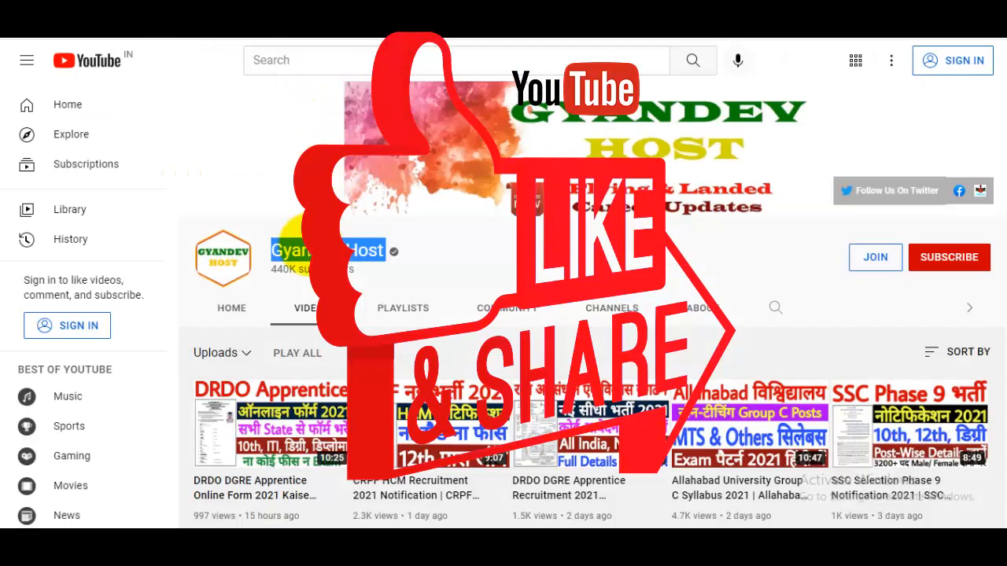
left_click_drag(271, 251, 555, 267)
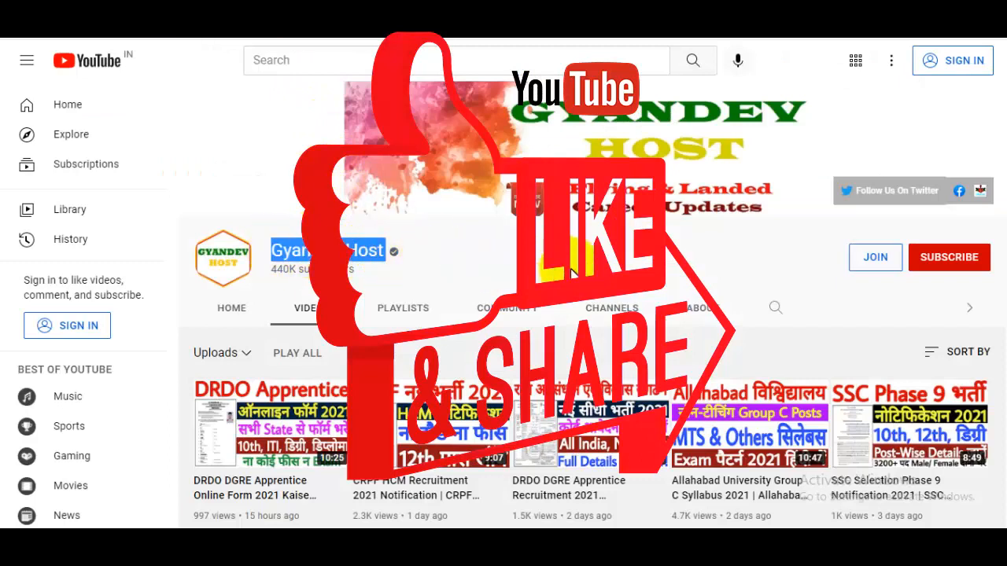